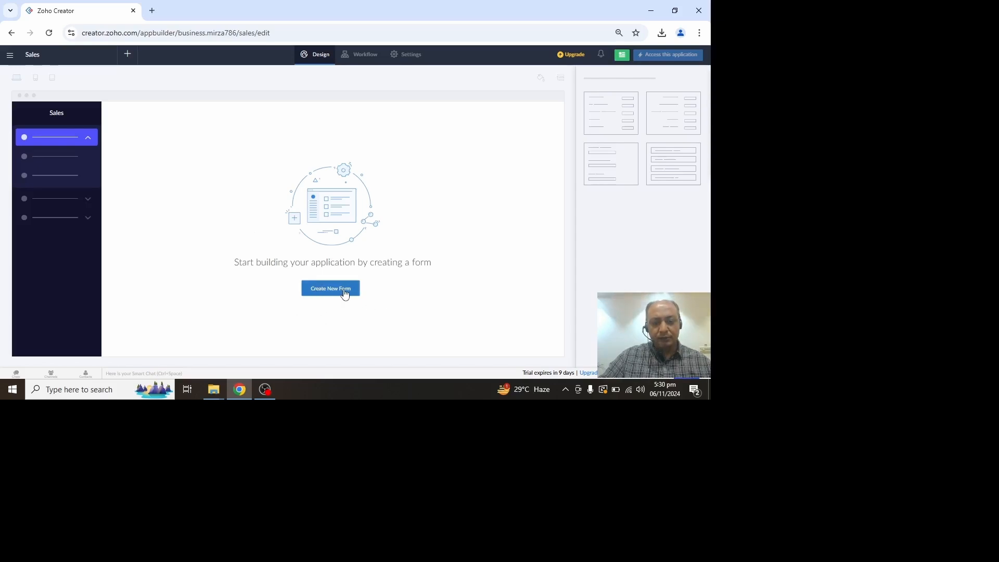
- Create a new form from scratch in the Sales application and name it Product
{"action": "left_click", "coordinate": [127, 55]}
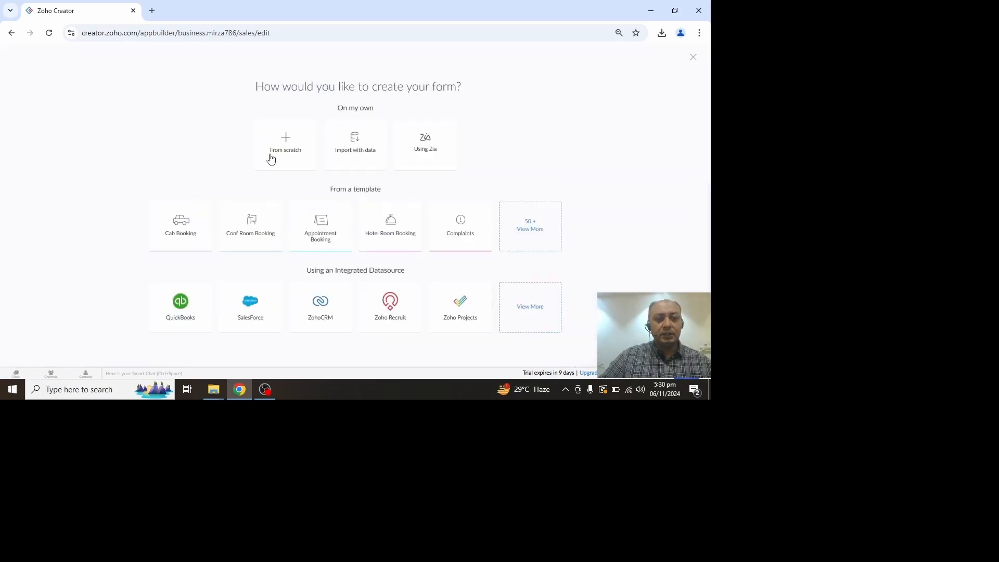
{"action": "left_click", "coordinate": [285, 139]}
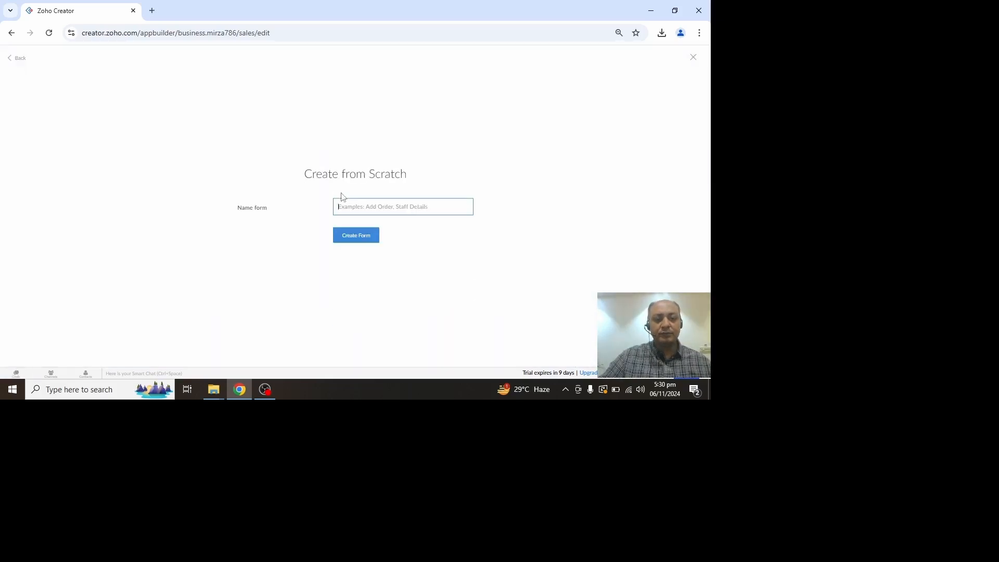
{"action": "left_click", "coordinate": [351, 202]}
{"action": "type", "text": "Pro"}
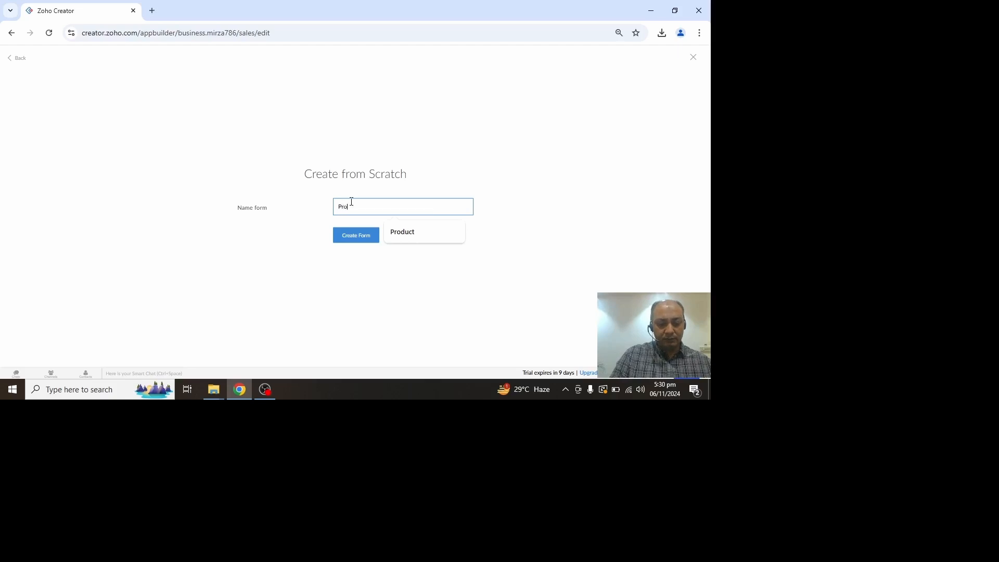
{"action": "type", "text": "duct"}
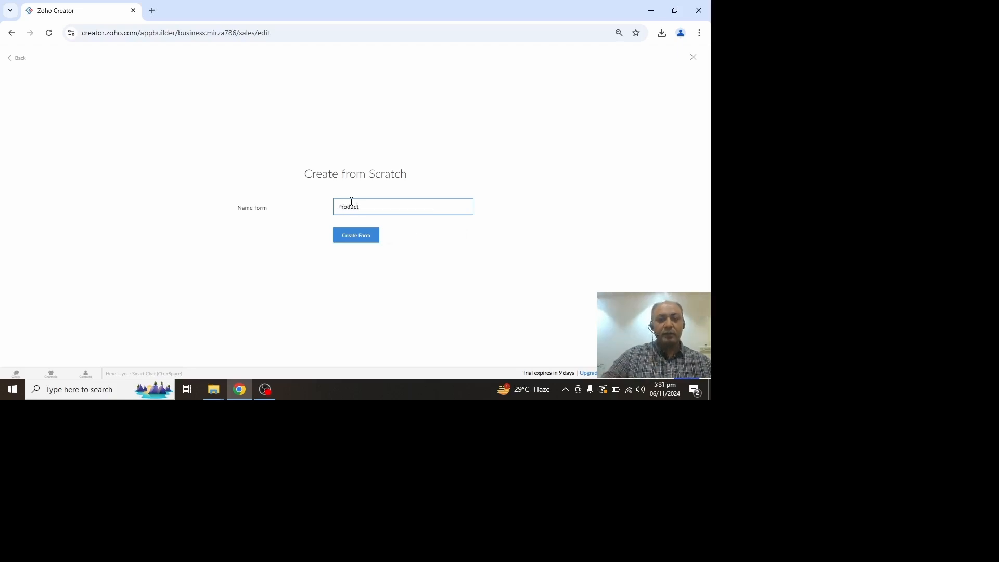
{"action": "left_click", "coordinate": [357, 236]}
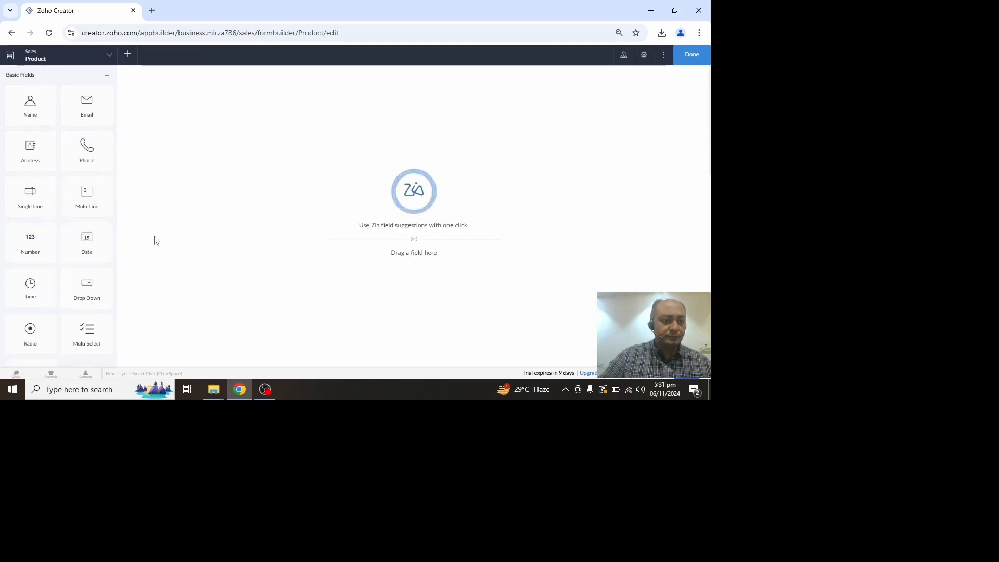
- Add a mandatory single-line field named Product Name to the Product form and finish editing the form
{"action": "scroll", "coordinate": [41, 205], "scroll_direction": "down", "scroll_amount": 15}
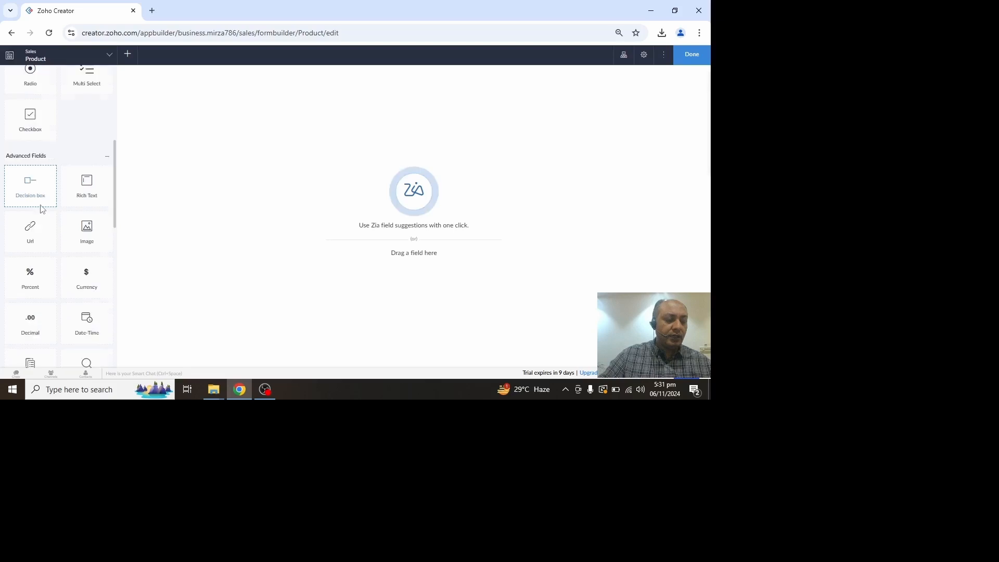
{"action": "scroll", "coordinate": [41, 204], "scroll_direction": "up", "scroll_amount": 15}
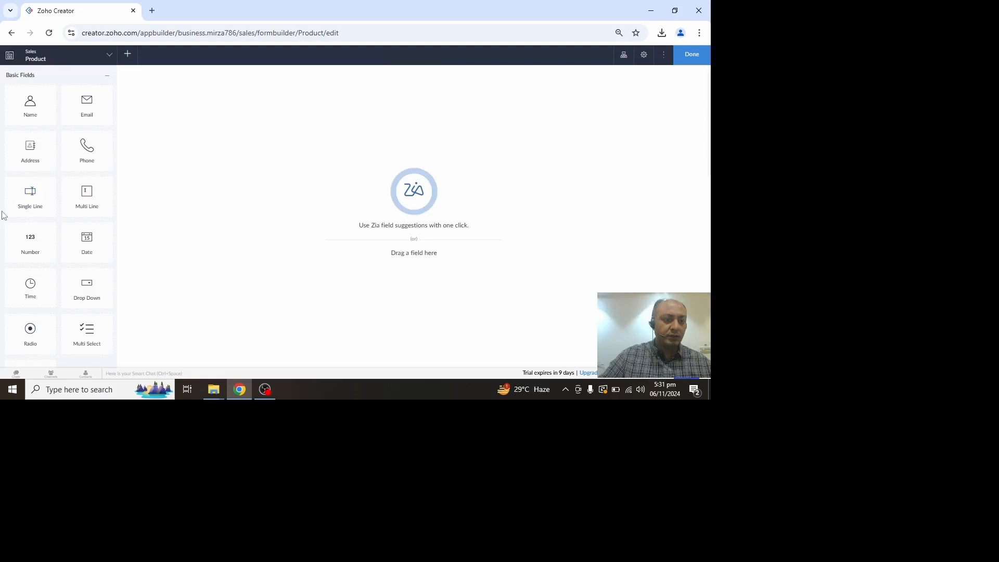
{"action": "left_click", "coordinate": [30, 195]}
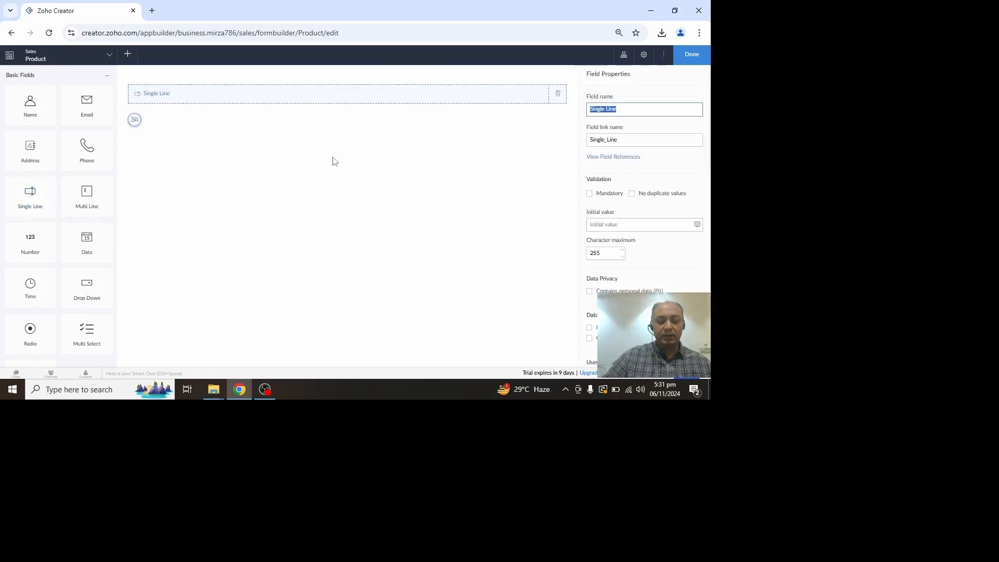
{"action": "type", "text": "Prod"}
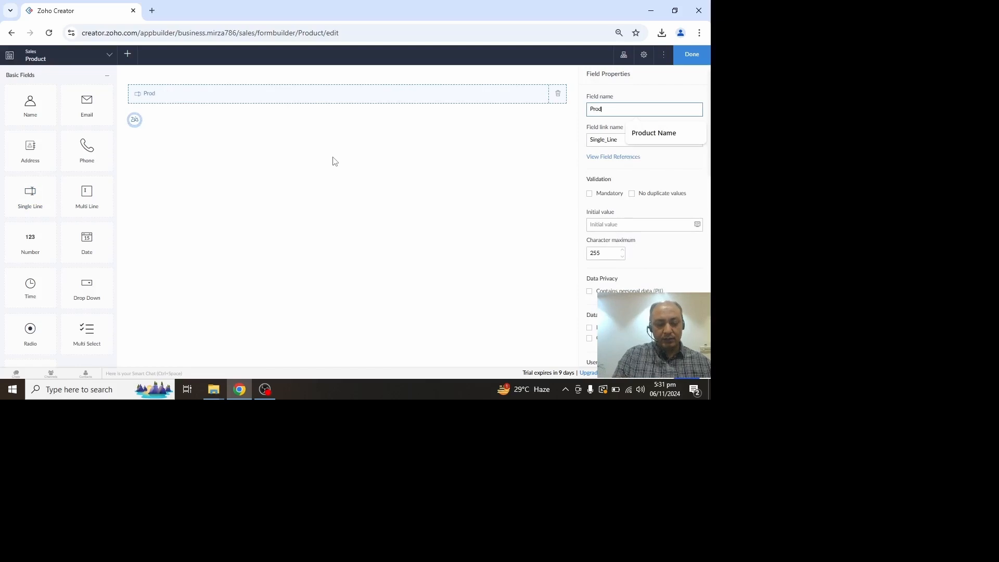
{"action": "type", "text": "t Name"}
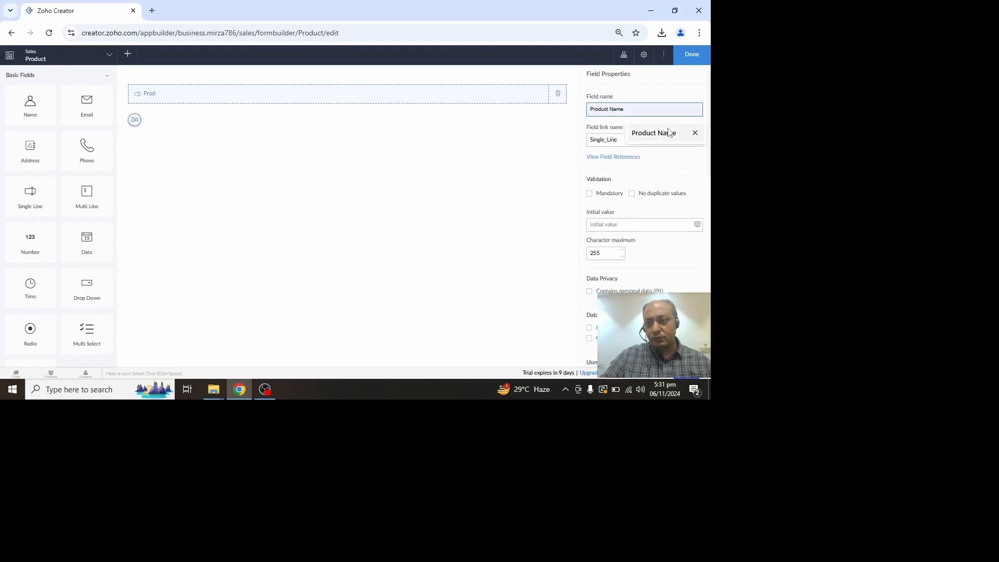
{"action": "left_click", "coordinate": [674, 133]}
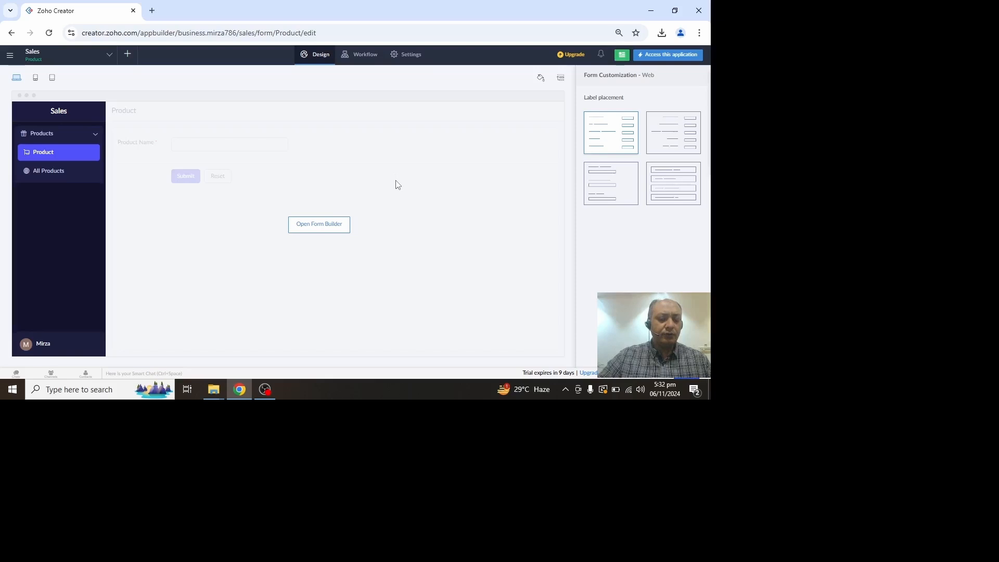
{"action": "left_click", "coordinate": [318, 229]}
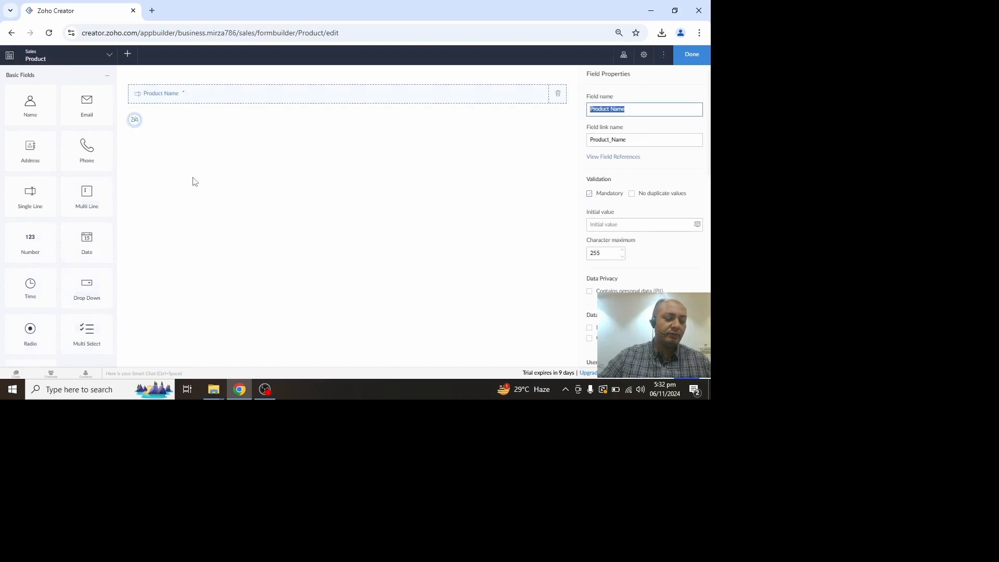
{"action": "scroll", "coordinate": [57, 208], "scroll_direction": "down", "scroll_amount": 3}
{"action": "scroll", "coordinate": [57, 208], "scroll_direction": "up", "scroll_amount": 3}
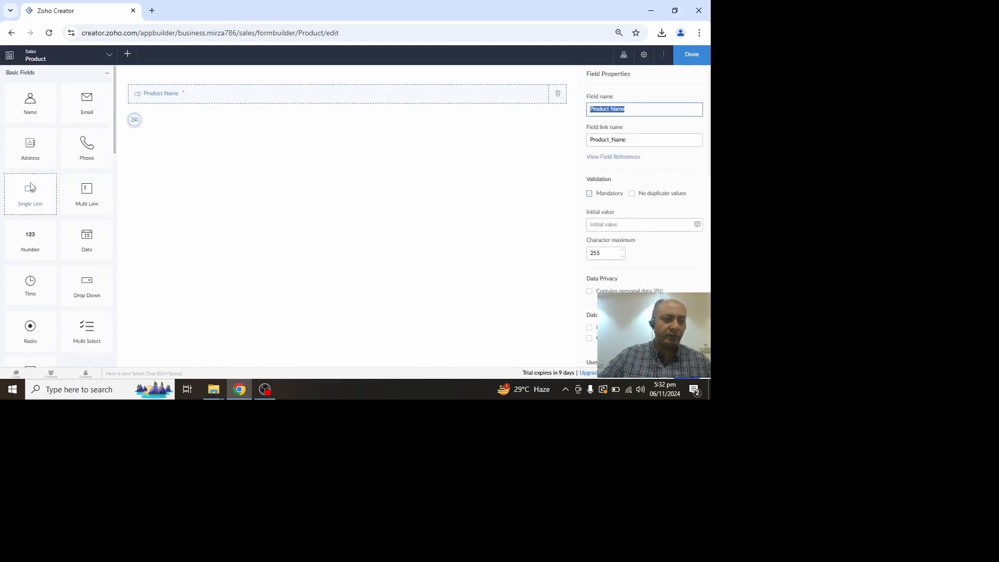
{"action": "left_click", "coordinate": [684, 59]}
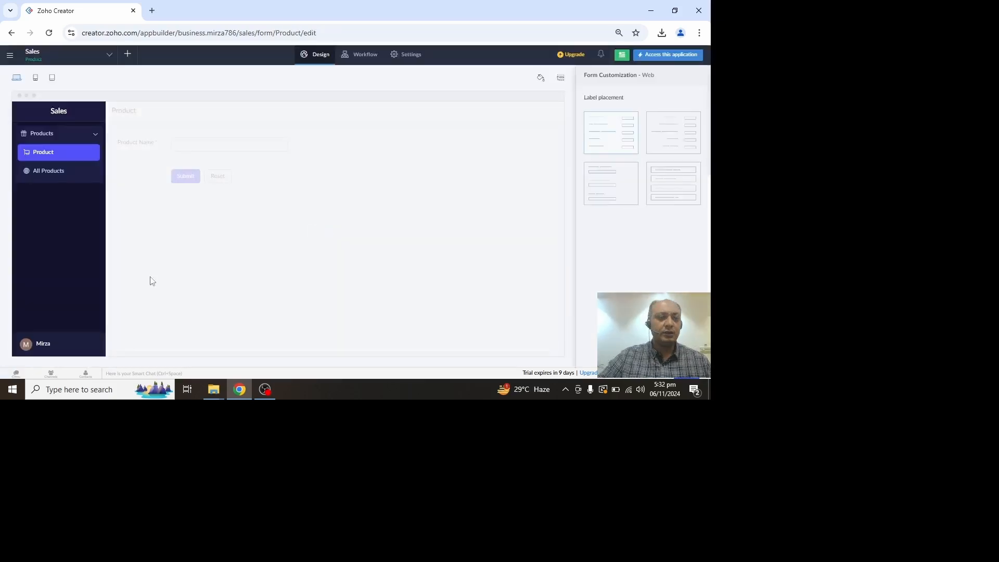
{"action": "mouse_move", "coordinate": [213, 175]}
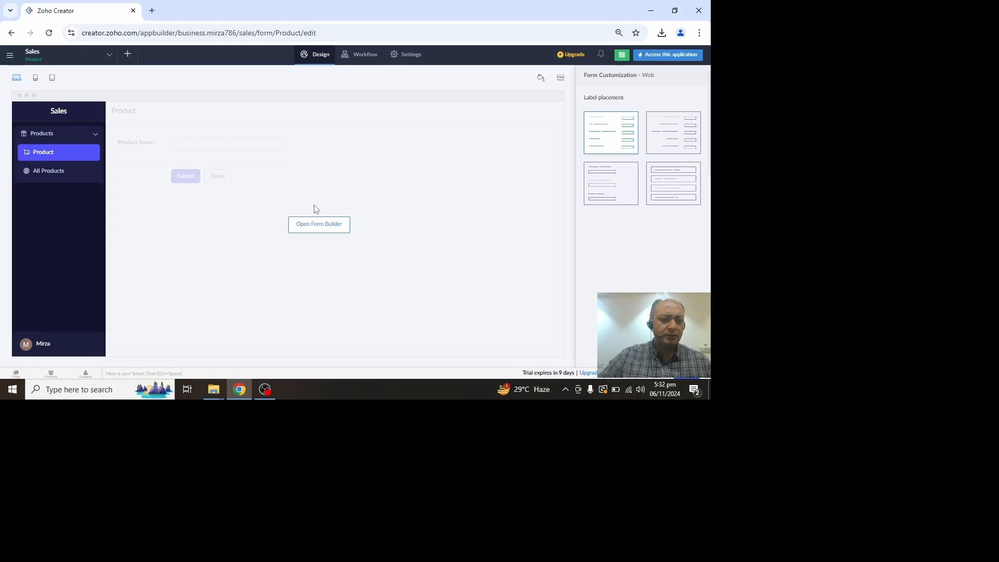
- Create another form from scratch in the Sales application and name it Sales Memo
{"action": "left_click", "coordinate": [129, 54]}
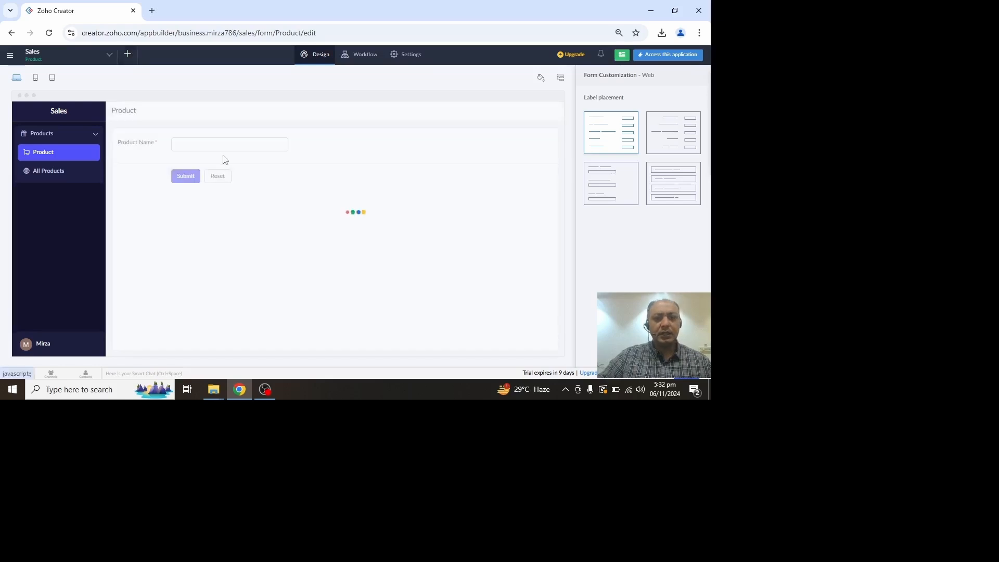
{"action": "left_click", "coordinate": [218, 232]}
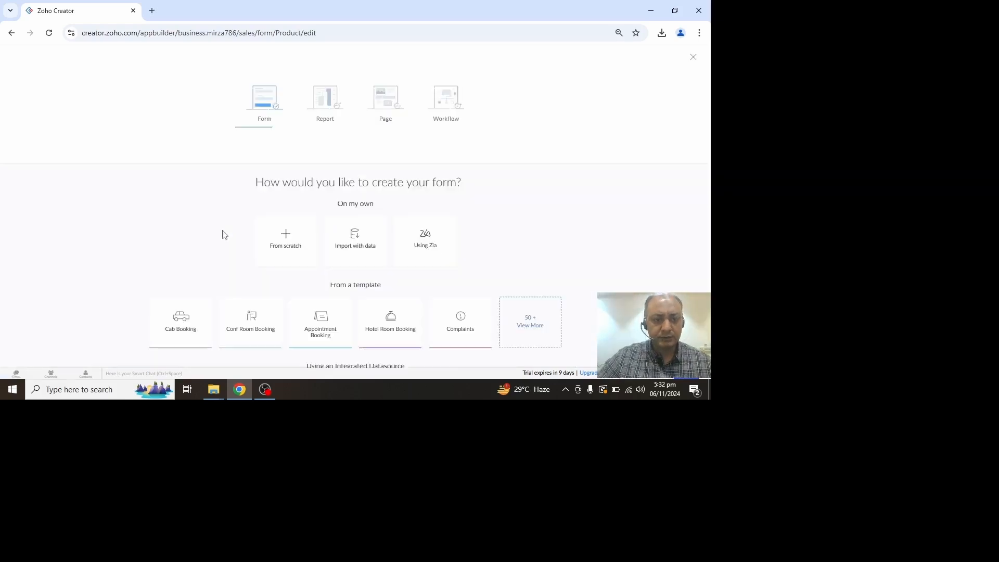
{"action": "left_click", "coordinate": [284, 161]}
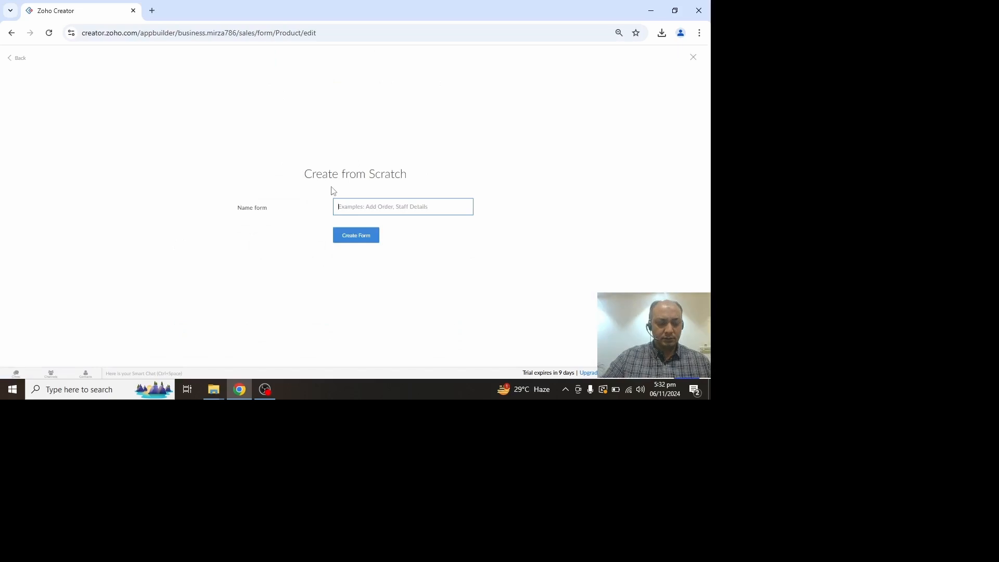
{"action": "type", "text": "Sales Memo"}
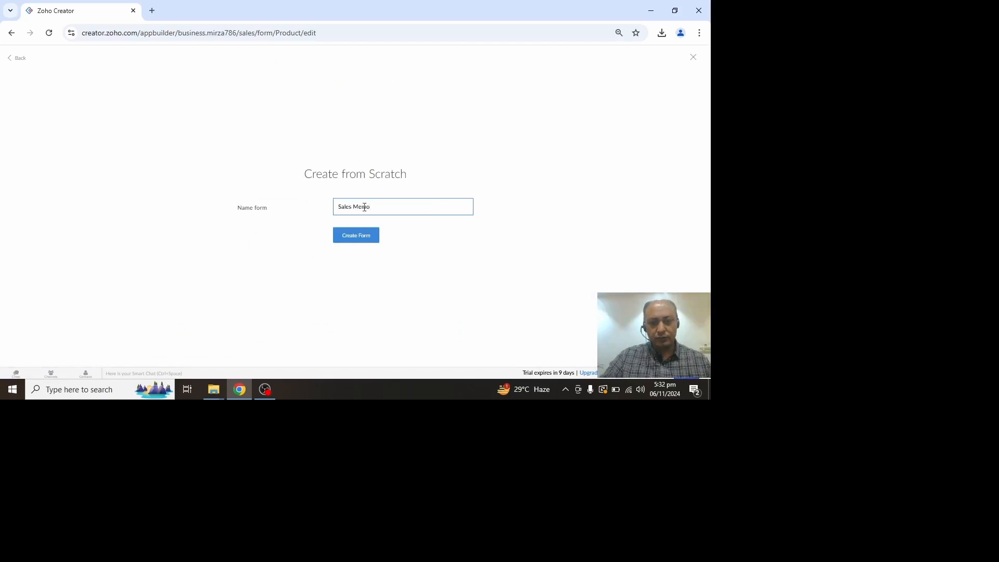
{"action": "left_click", "coordinate": [370, 237]}
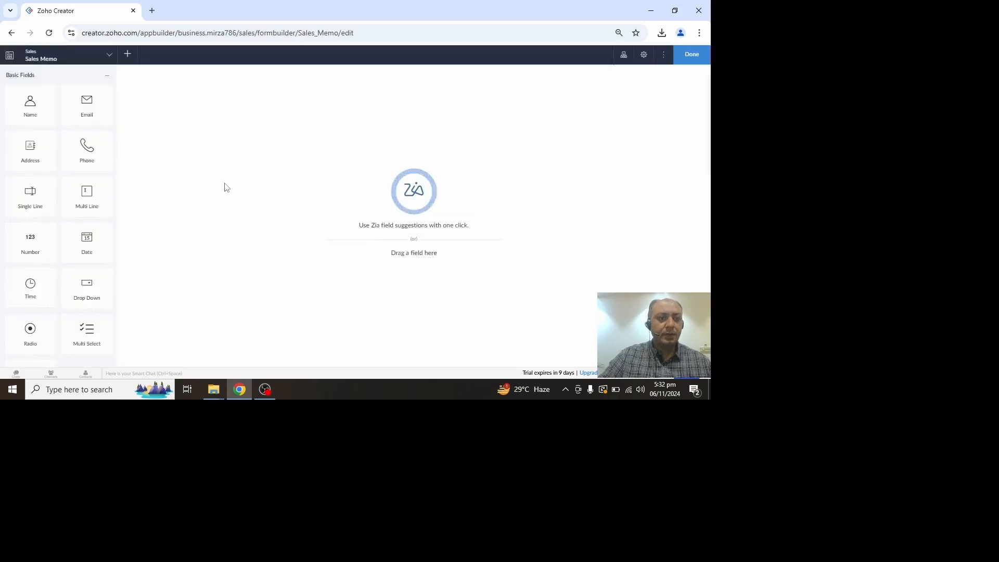
- Add an Auto Number field to the Sales Memo form with the name Sr. No. and the link name Sr_No
{"action": "scroll", "coordinate": [80, 256], "scroll_direction": "down", "scroll_amount": 10}
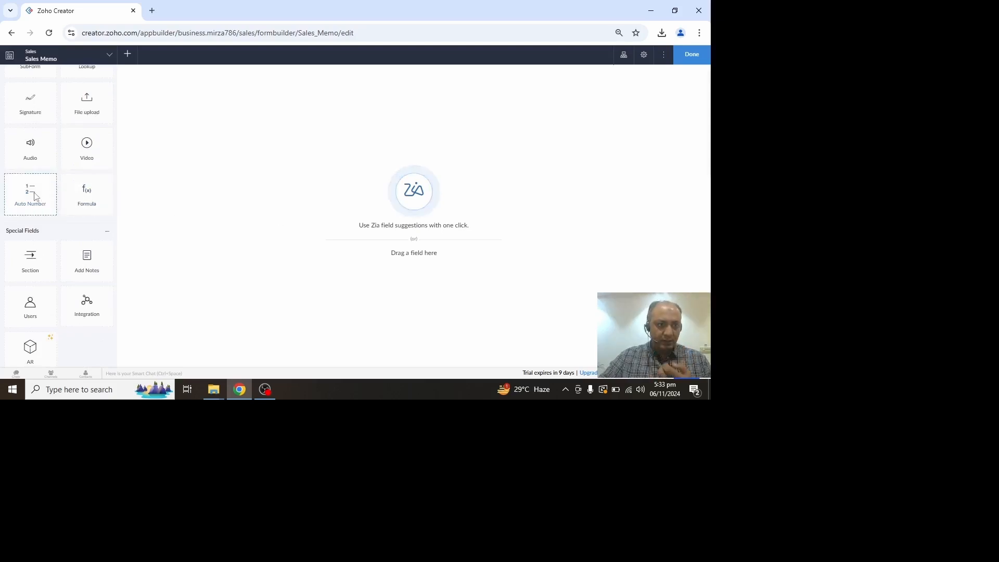
{"action": "left_click_drag", "start_coordinate": [34, 196], "coordinate": [287, 227]}
{"action": "left_click", "coordinate": [321, 243]}
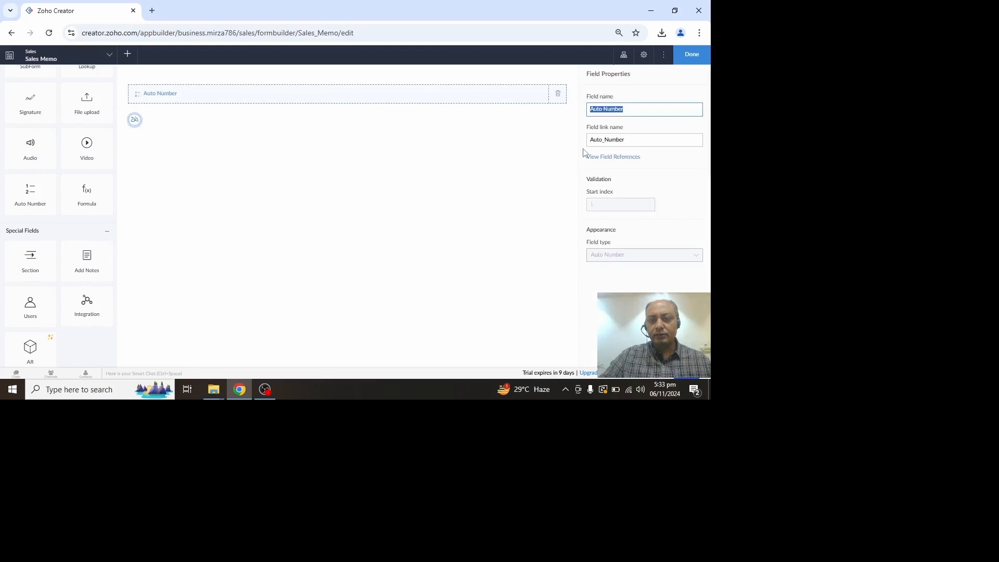
{"action": "type", "text": "Sr"}
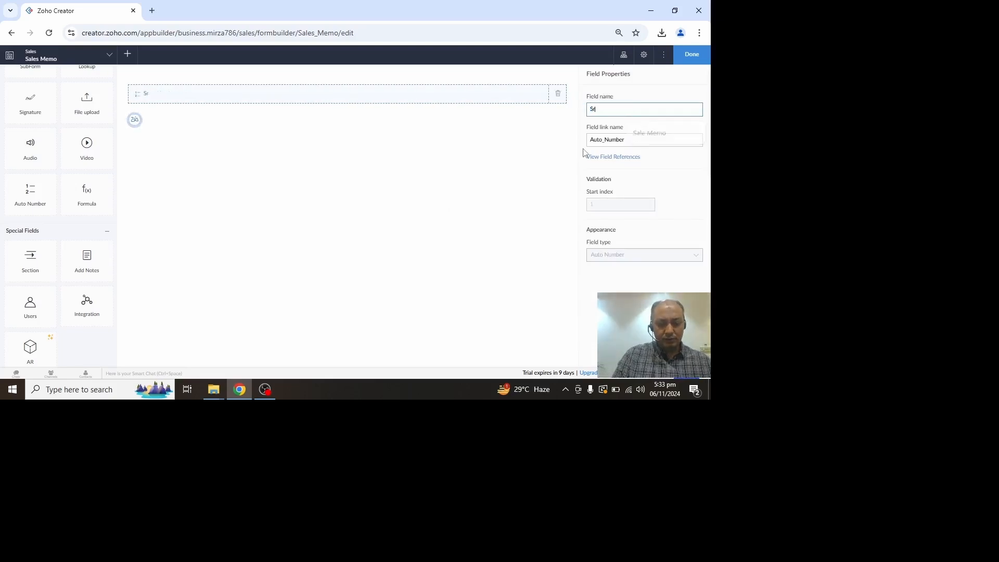
{"action": "type", "text": ". No"}
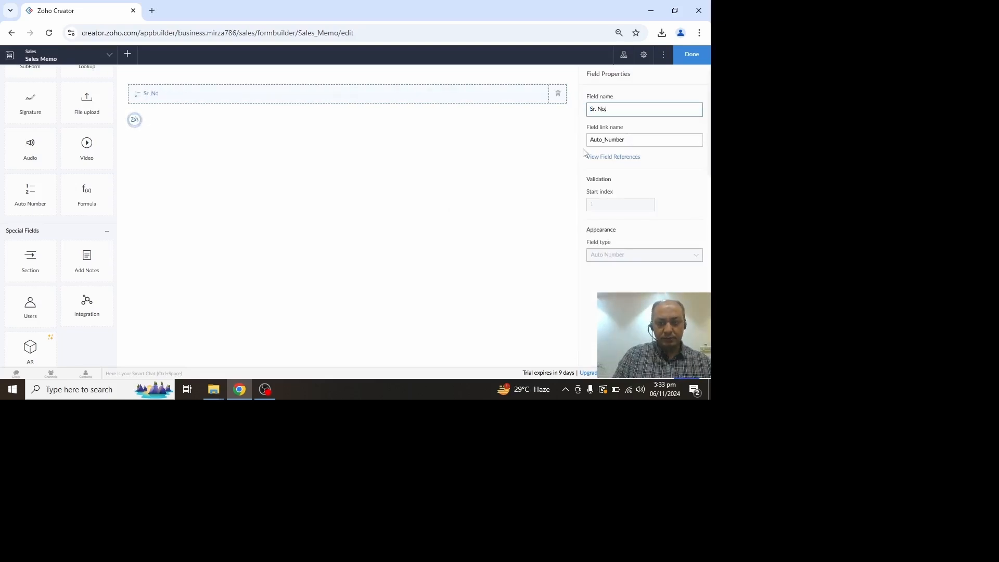
{"action": "type", "text": "."}
{"action": "key", "text": "Tab"}
{"action": "type", "text": "Sr_No"}
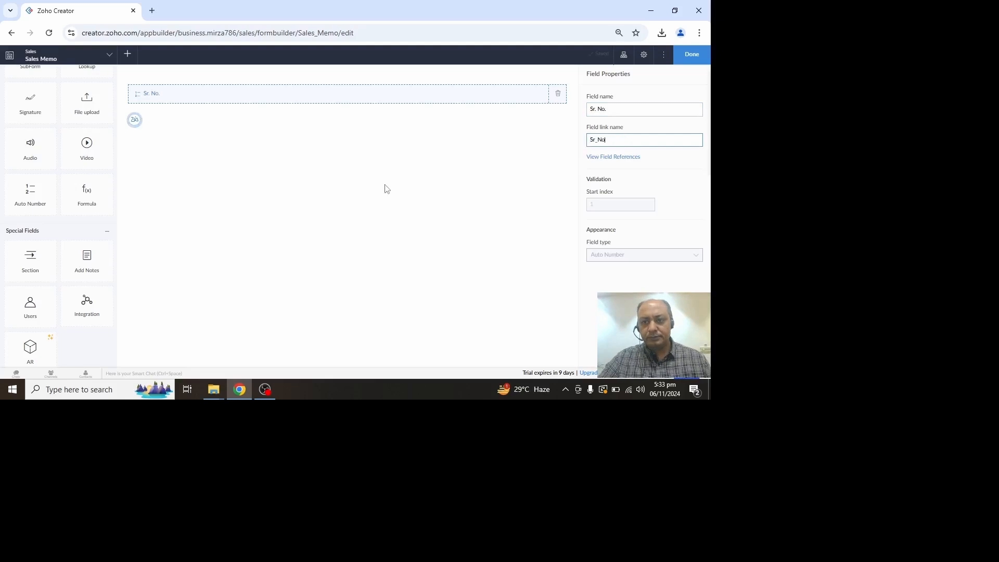
{"action": "left_click", "coordinate": [175, 217]}
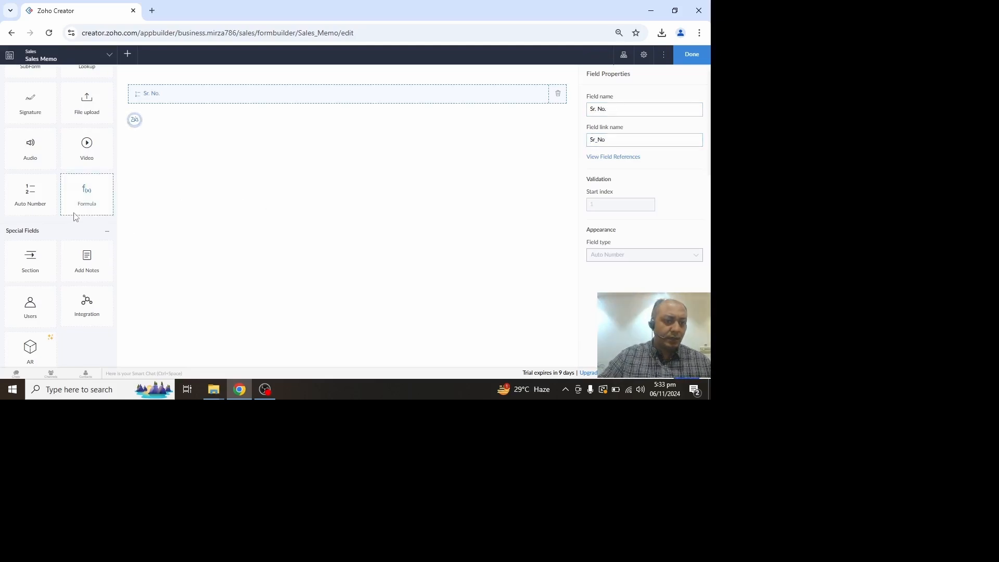
- Add a Lookup field to the Sales Memo form that fetches Product Name from the Product form
{"action": "scroll", "coordinate": [75, 217], "scroll_direction": "up", "scroll_amount": 4}
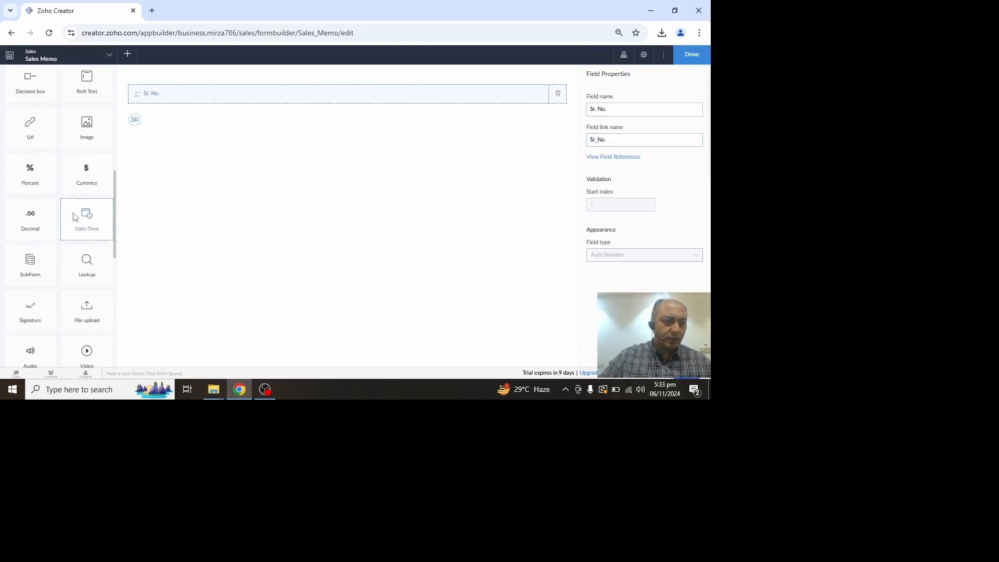
{"action": "left_click", "coordinate": [87, 273]}
{"action": "left_click", "coordinate": [336, 182]}
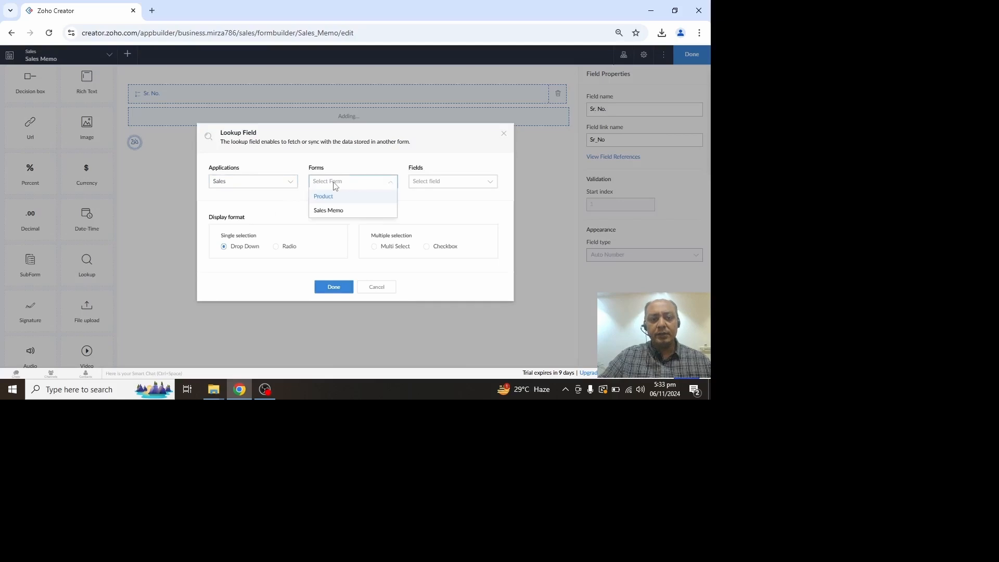
{"action": "left_click", "coordinate": [333, 197]}
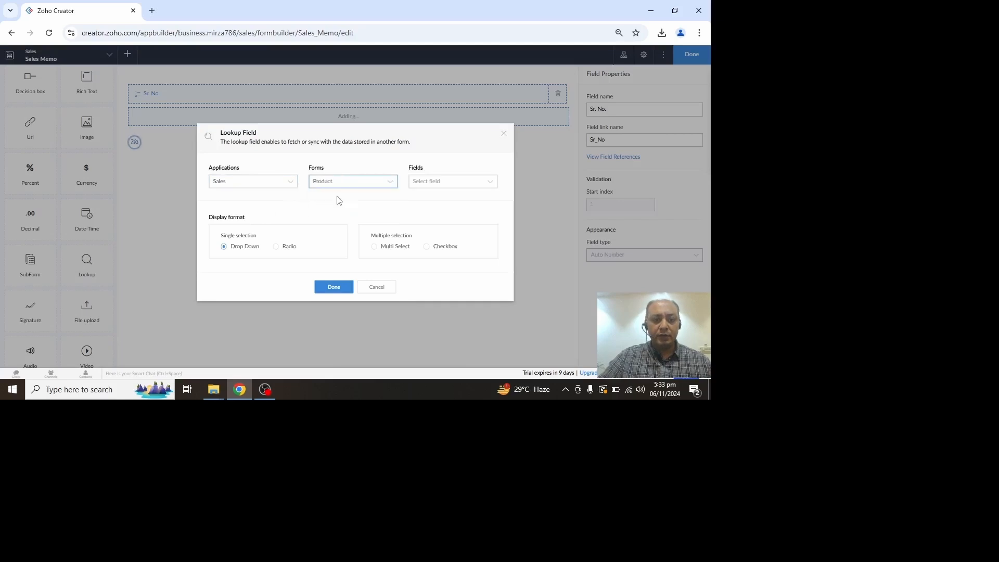
{"action": "left_click", "coordinate": [453, 186]}
{"action": "left_click", "coordinate": [436, 197]}
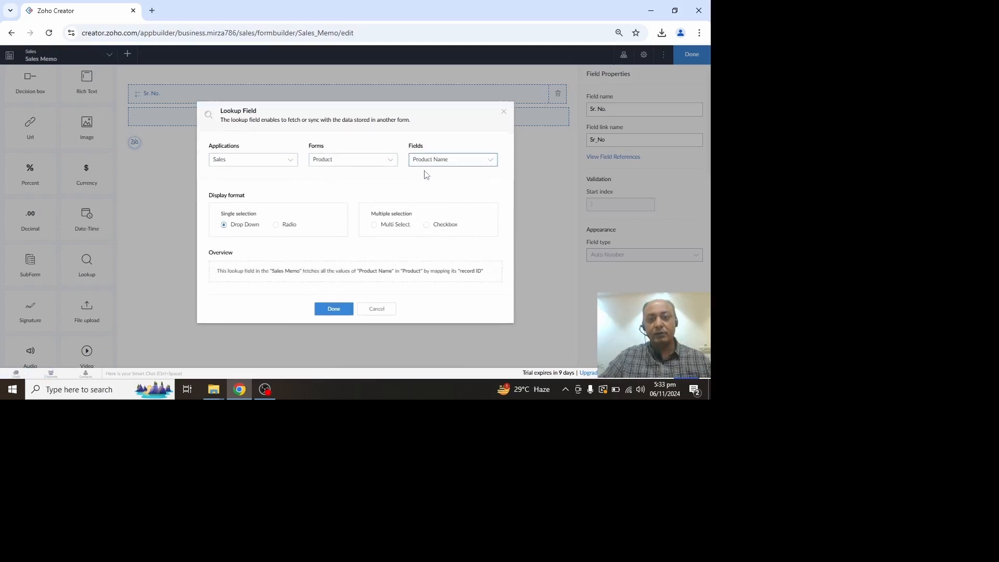
{"action": "left_click", "coordinate": [321, 308]}
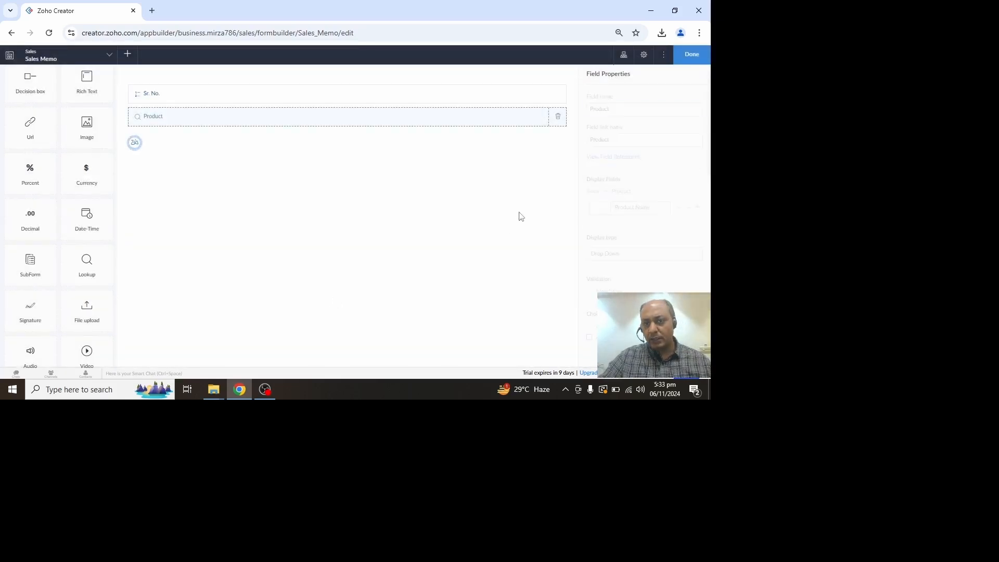
- Rename the lookup field to Product Name with the link name Product_Name and make it mandatory
{"action": "left_click", "coordinate": [631, 112]}
{"action": "type", "text": "Name"}
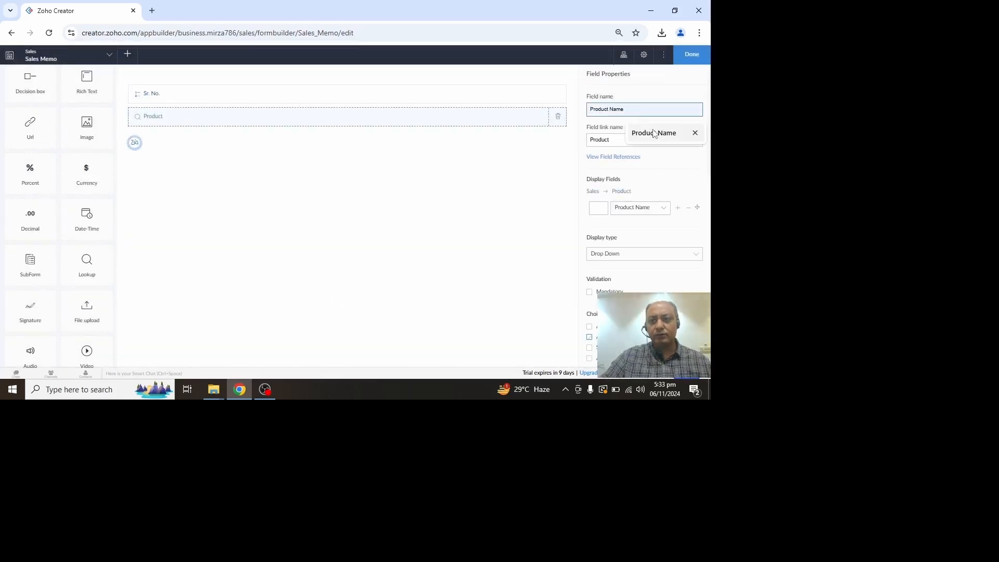
{"action": "key", "text": "Tab"}
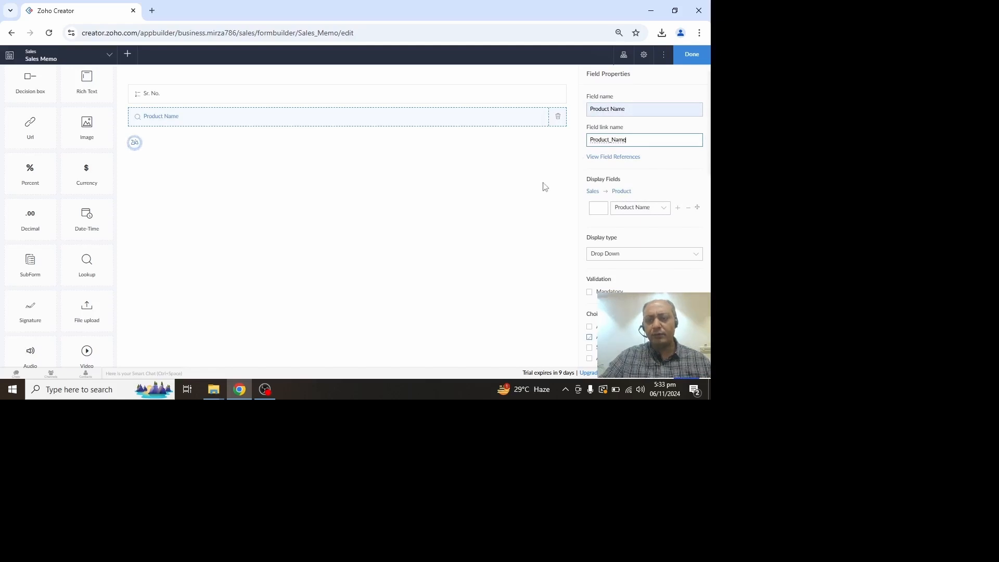
{"action": "left_click", "coordinate": [589, 294]}
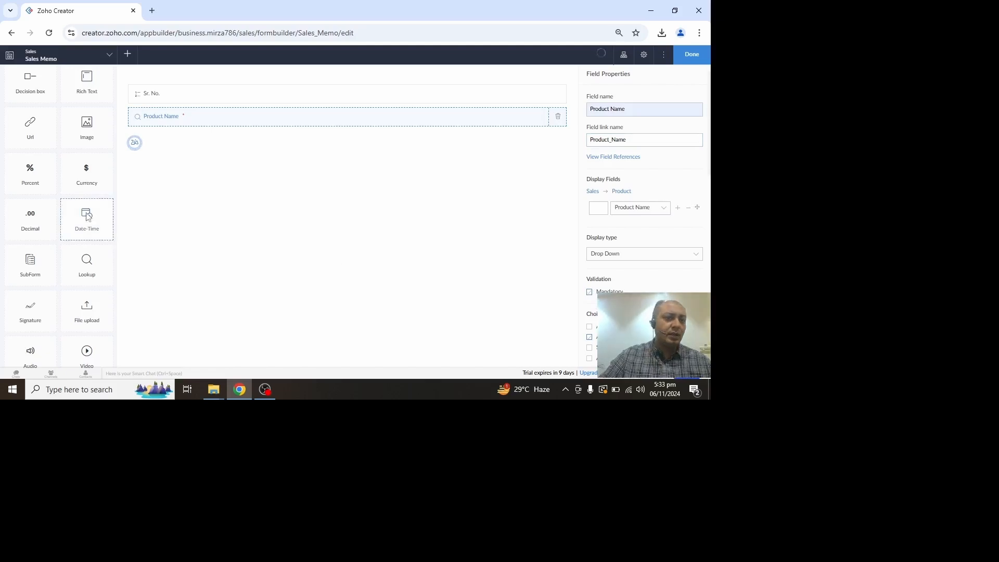
{"action": "scroll", "coordinate": [28, 195], "scroll_direction": "up", "scroll_amount": 5}
{"action": "scroll", "coordinate": [28, 195], "scroll_direction": "down", "scroll_amount": 5}
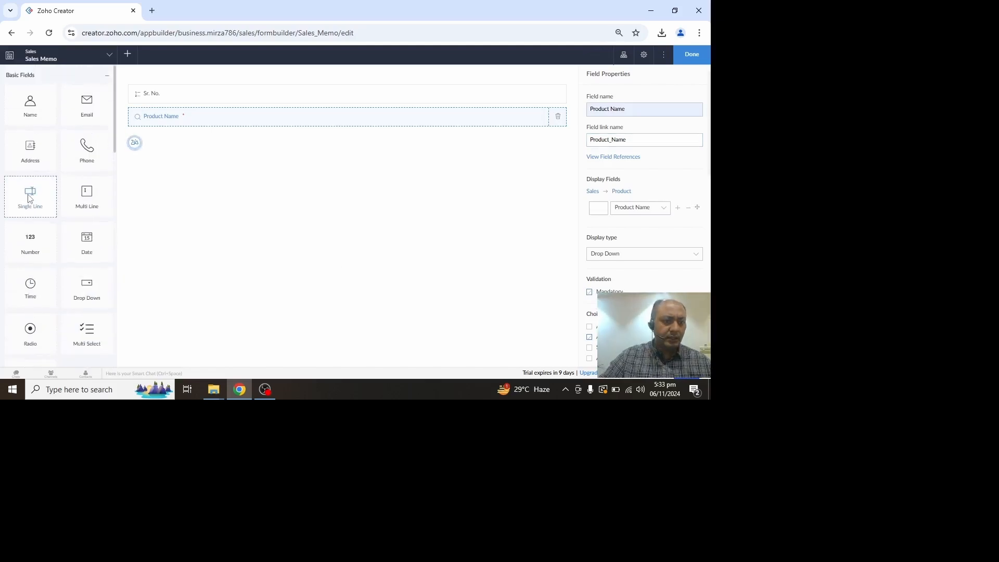
- Add a mandatory Currency field to the Sales Memo form with the name Unit Price and the link name Unit_Price
{"action": "left_click_drag", "start_coordinate": [89, 174], "coordinate": [224, 196]}
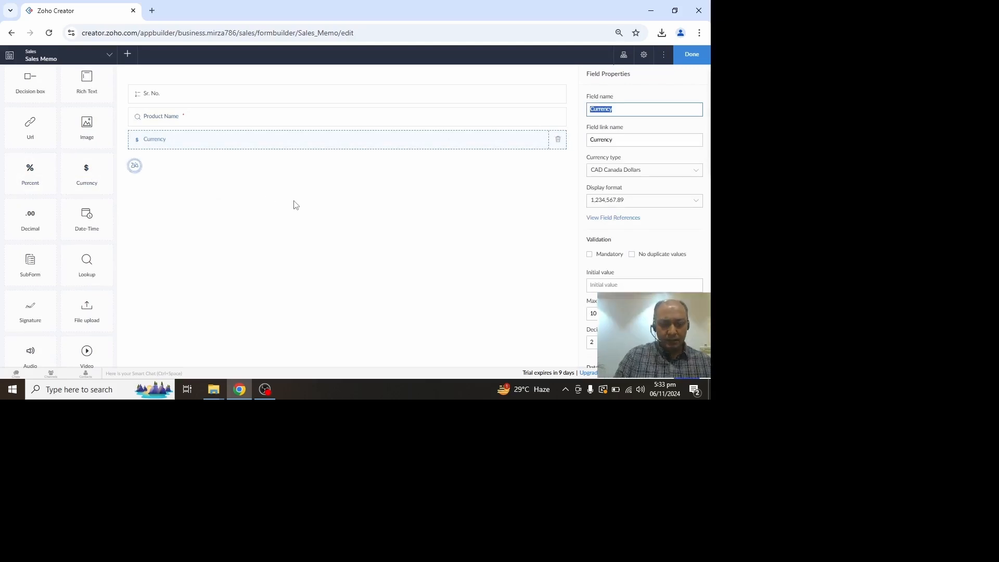
{"action": "type", "text": "P"}
{"action": "key", "text": "BackSpace"}
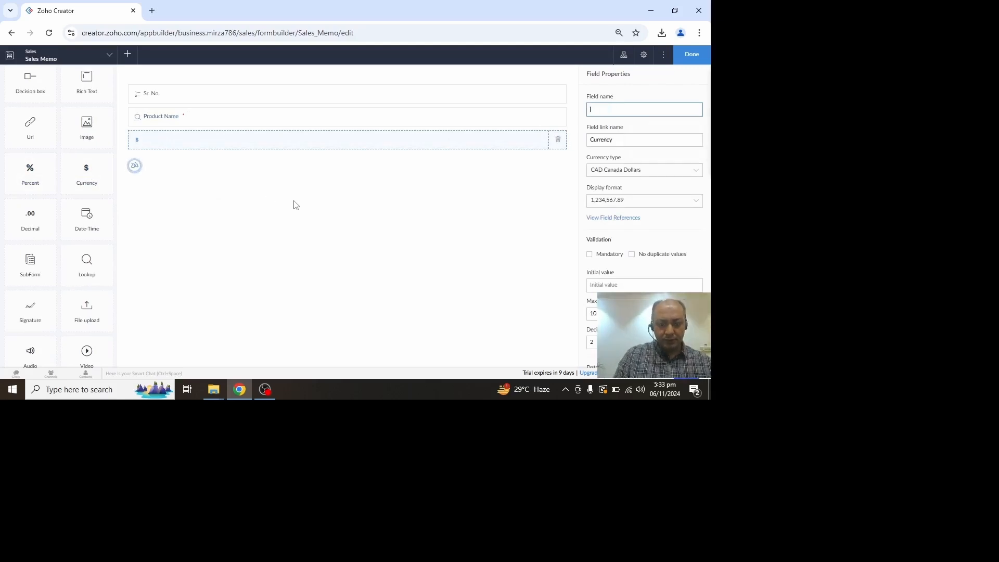
{"action": "type", "text": "uni"}
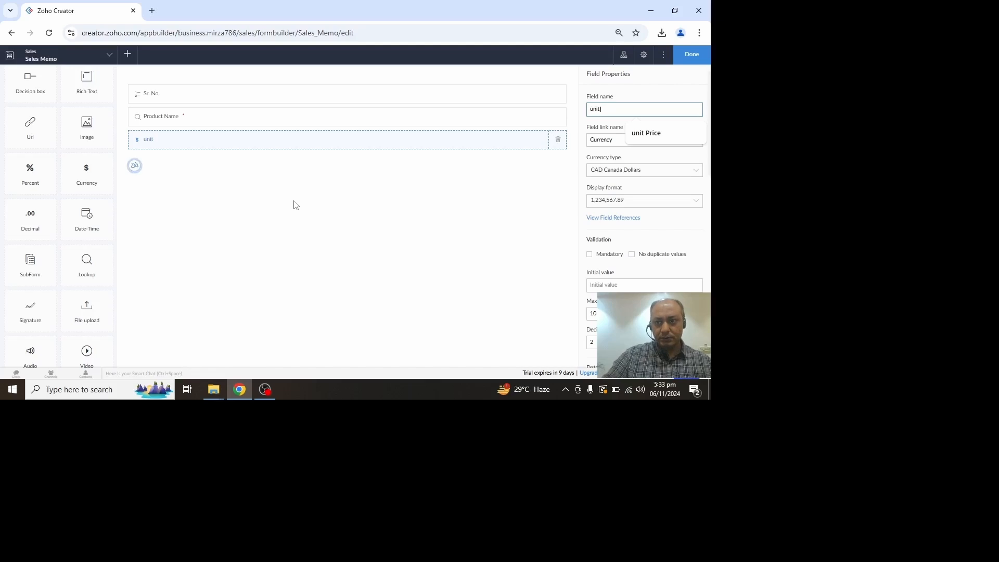
{"action": "type", "text": "t"}
{"action": "key", "text": "BackSpace"}
{"action": "key", "text": "BackSpace"}
{"action": "key", "text": "BackSpace"}
{"action": "key", "text": "BackSpace"}
{"action": "type", "text": "U"}
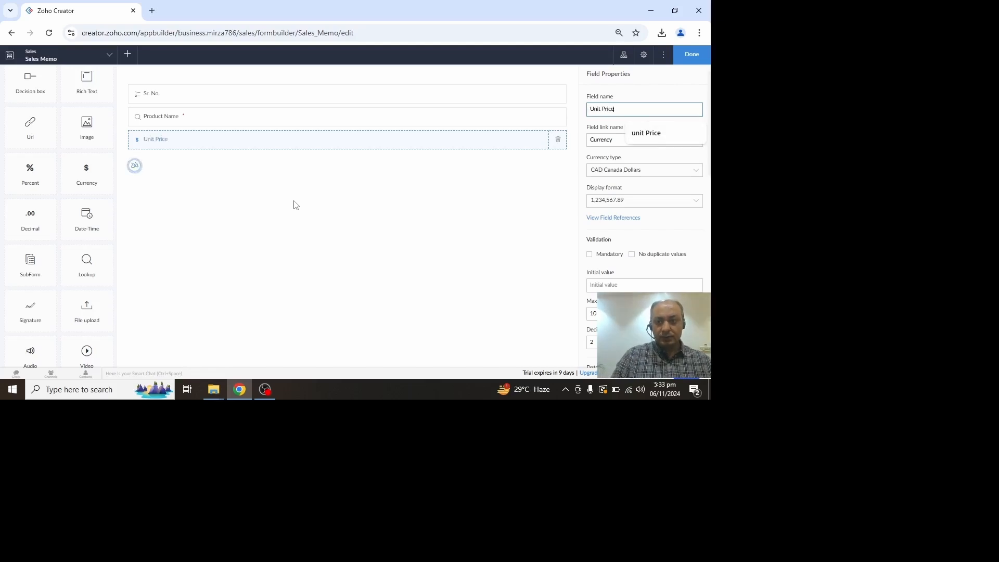
{"action": "key", "text": "Tab"}
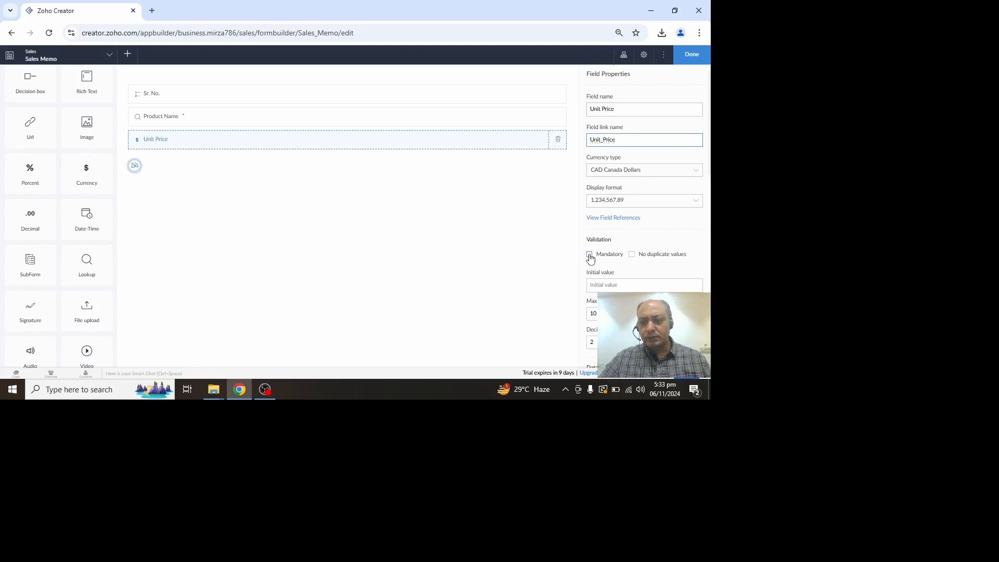
{"action": "left_click", "coordinate": [590, 255]}
- Add a Number field named Quantity, with the link name Quantity, below Unit Price
{"action": "scroll", "coordinate": [28, 254], "scroll_direction": "up", "scroll_amount": 6}
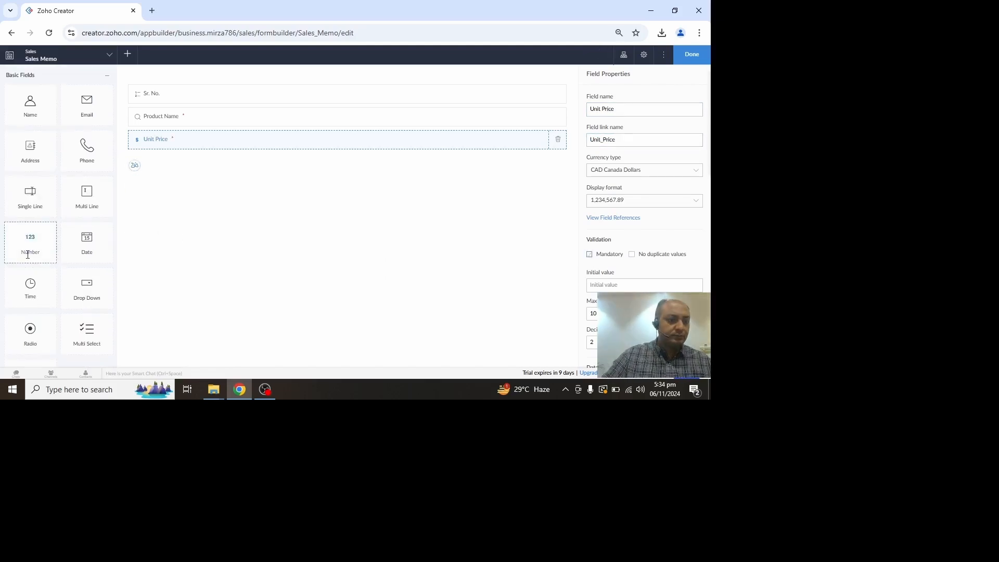
{"action": "left_click", "coordinate": [36, 252]}
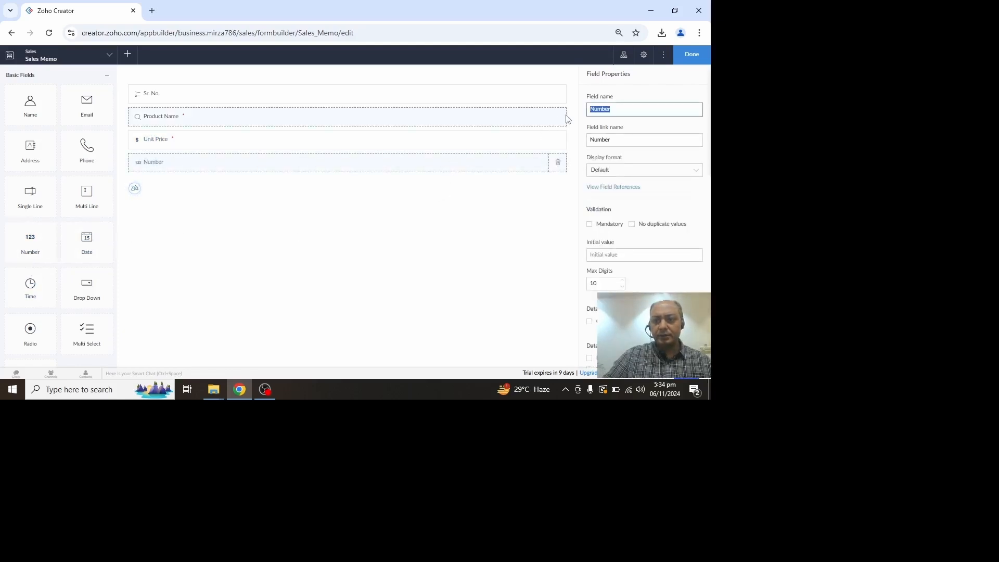
{"action": "type", "text": "Quan"}
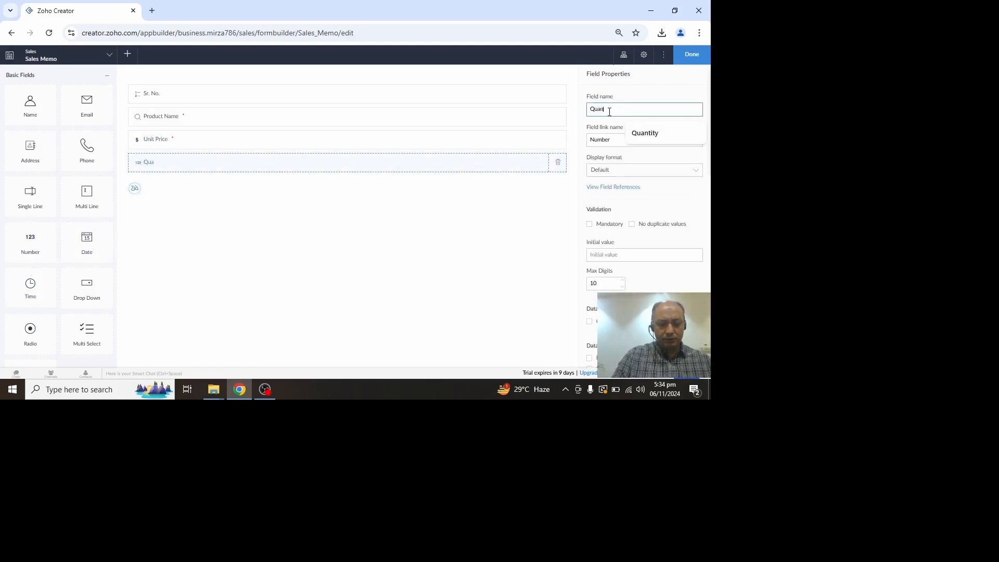
{"action": "type", "text": "tity"}
{"action": "key", "text": "Tab"}
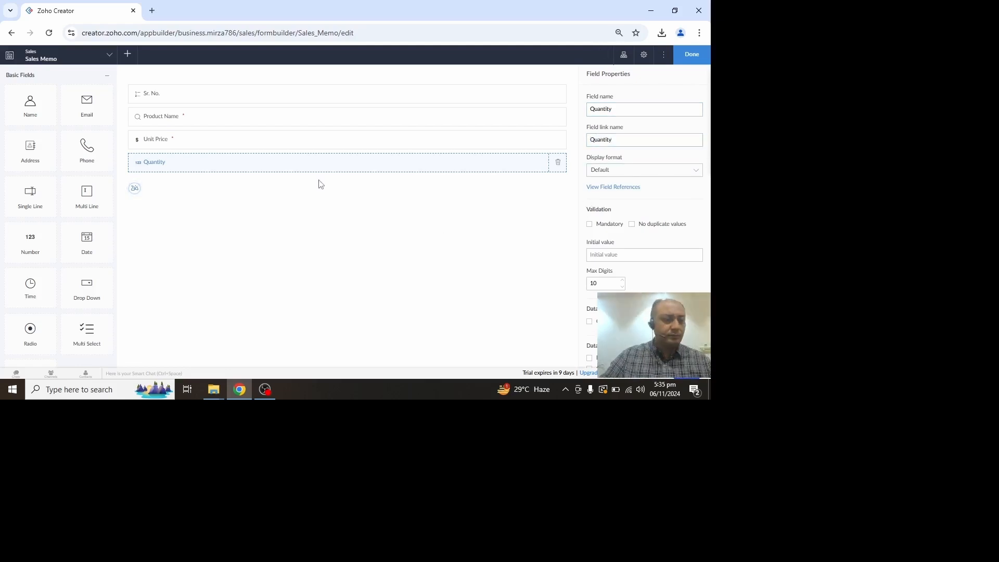
- Add a Currency field below Quantity with the name Ex.Amount and the link name Ex_Amount
{"action": "scroll", "coordinate": [78, 187], "scroll_direction": "down", "scroll_amount": 1}
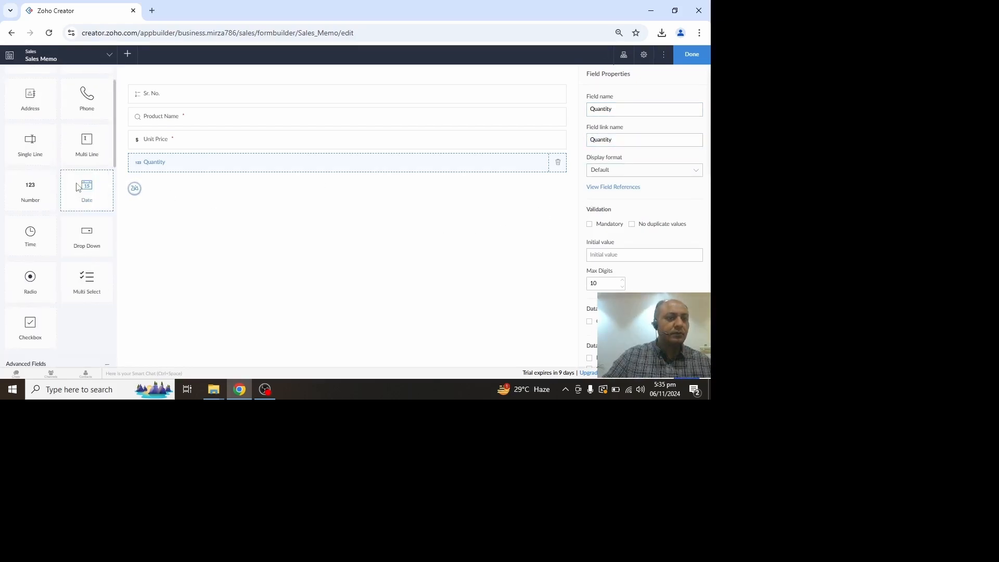
{"action": "scroll", "coordinate": [77, 188], "scroll_direction": "down", "scroll_amount": 5}
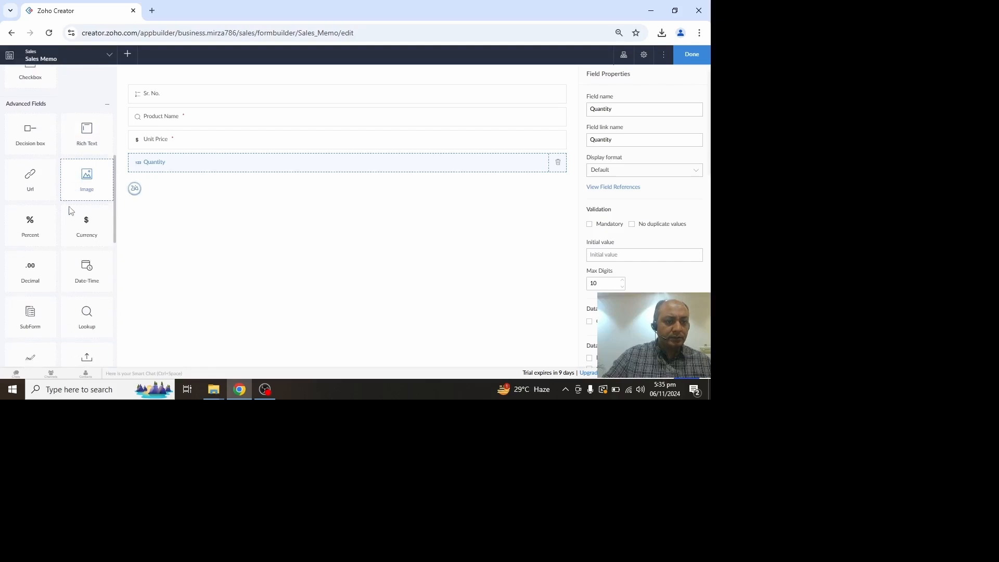
{"action": "left_click", "coordinate": [87, 223]}
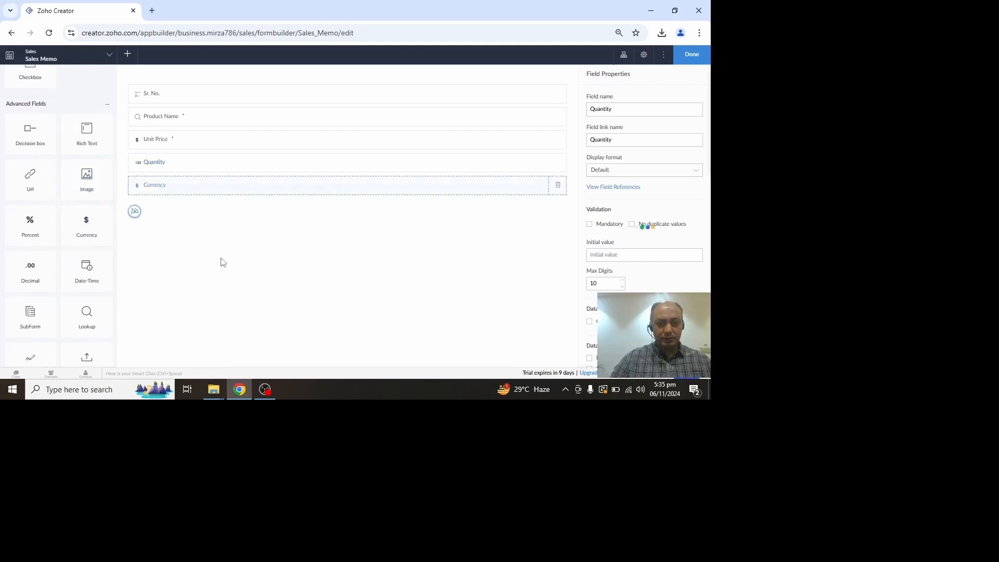
{"action": "type", "text": "Ex"}
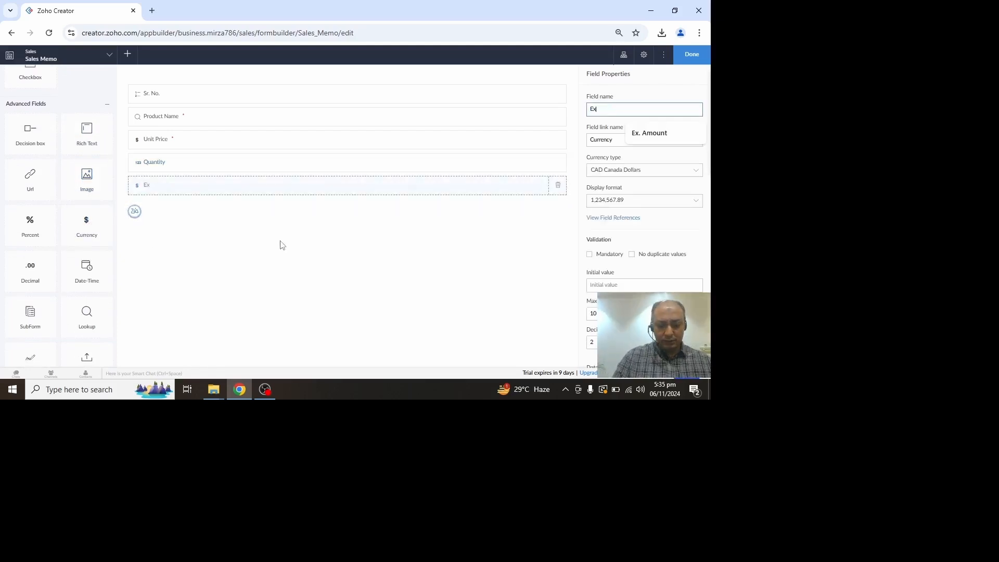
{"action": "type", "text": ".Amount"}
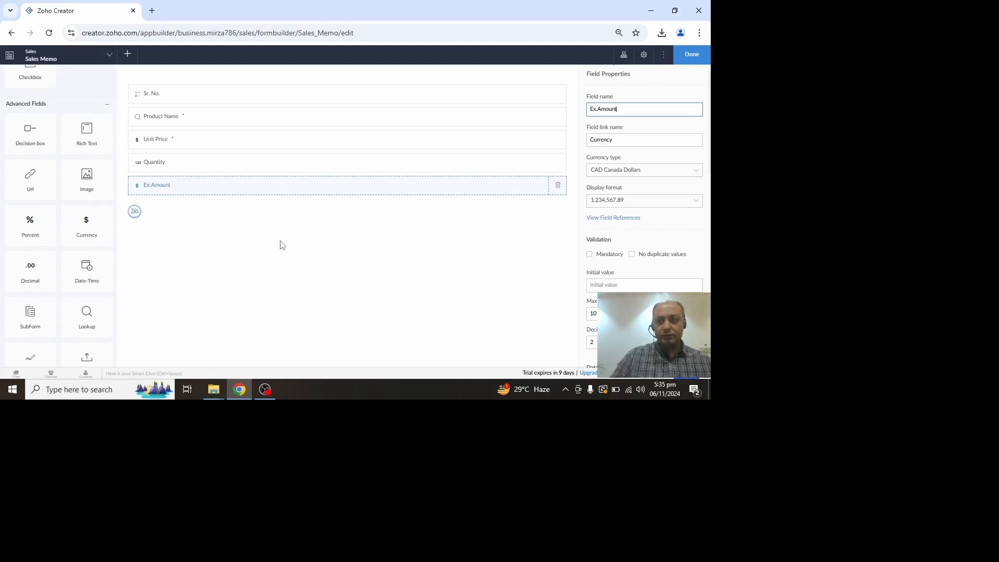
{"action": "key", "text": "Tab"}
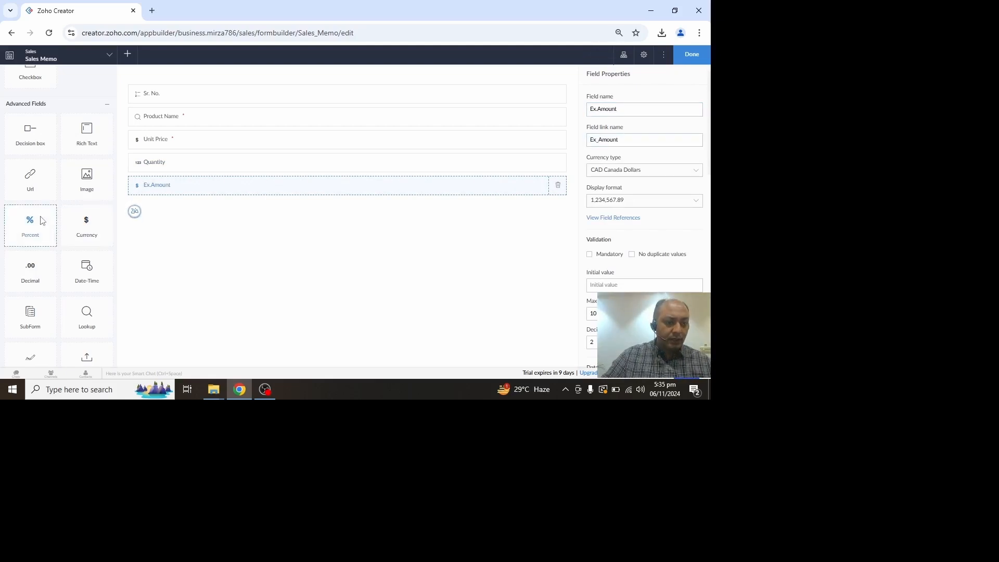
- Add a mandatory Percent field below Ex.Amount with the name Tax Rate and the link name Tax_Rate
{"action": "scroll", "coordinate": [42, 221], "scroll_direction": "down", "scroll_amount": 1}
{"action": "scroll", "coordinate": [42, 221], "scroll_direction": "up", "scroll_amount": 1}
{"action": "left_click", "coordinate": [29, 233]}
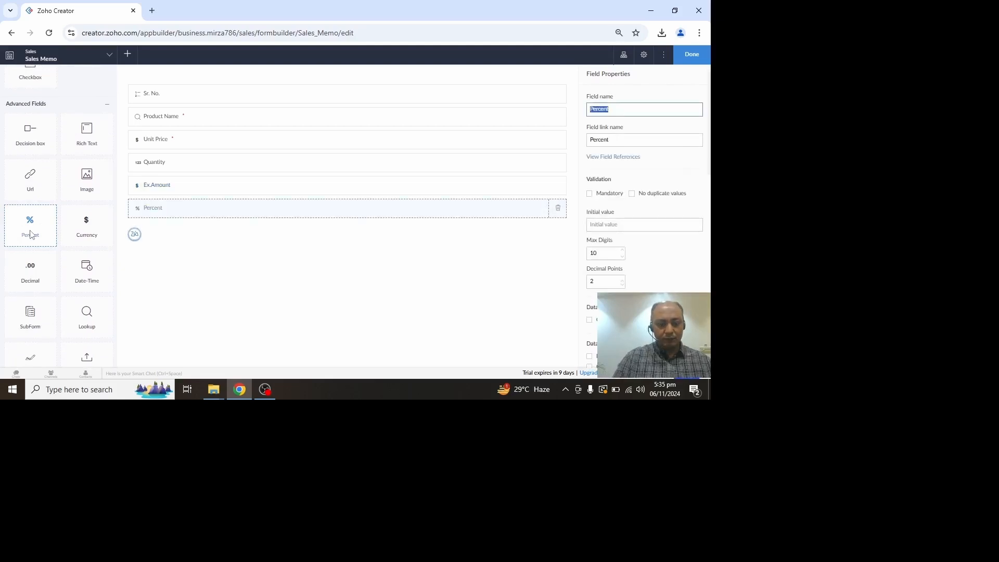
{"action": "type", "text": "Tax Rate"}
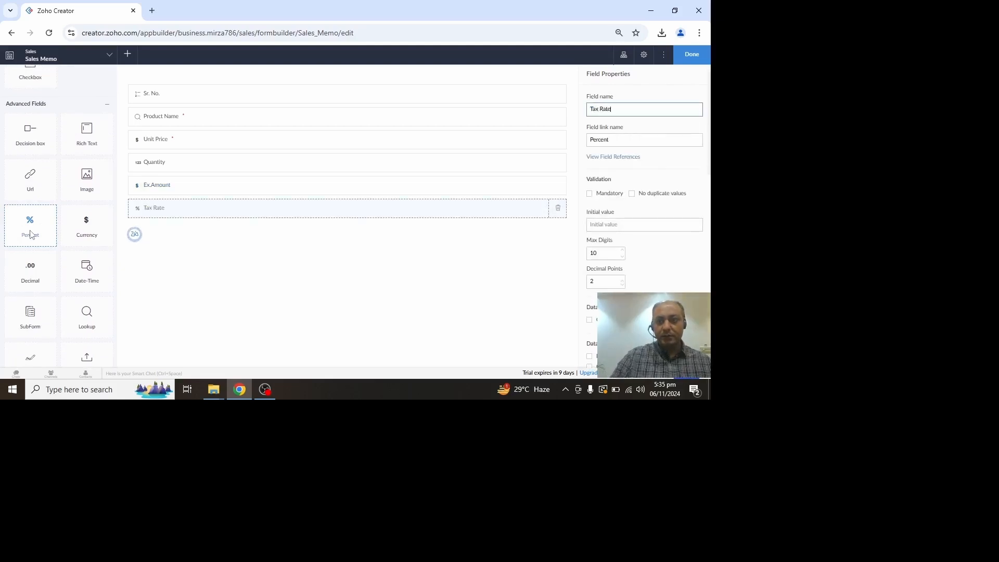
{"action": "key", "text": "Tab"}
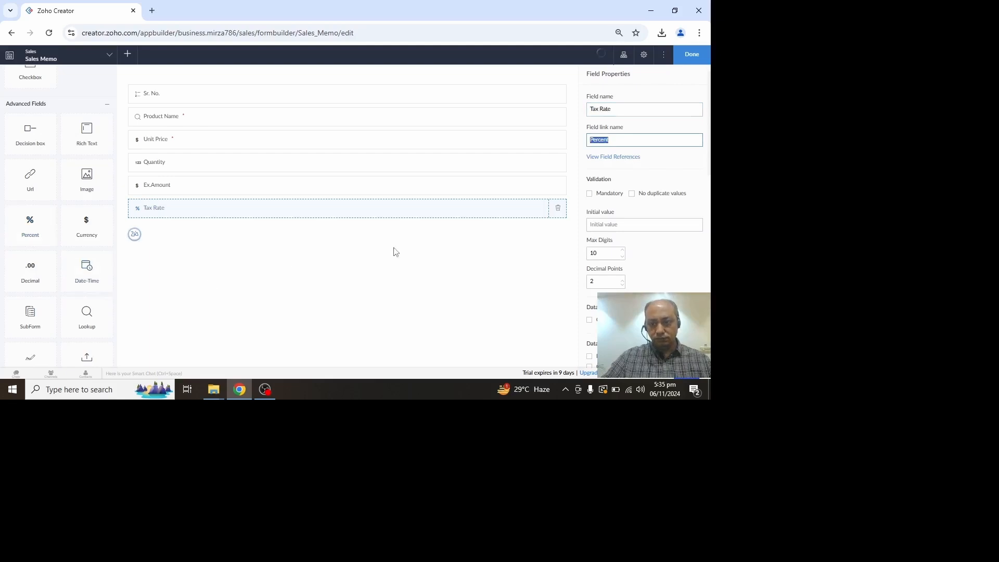
{"action": "left_click", "coordinate": [589, 194]}
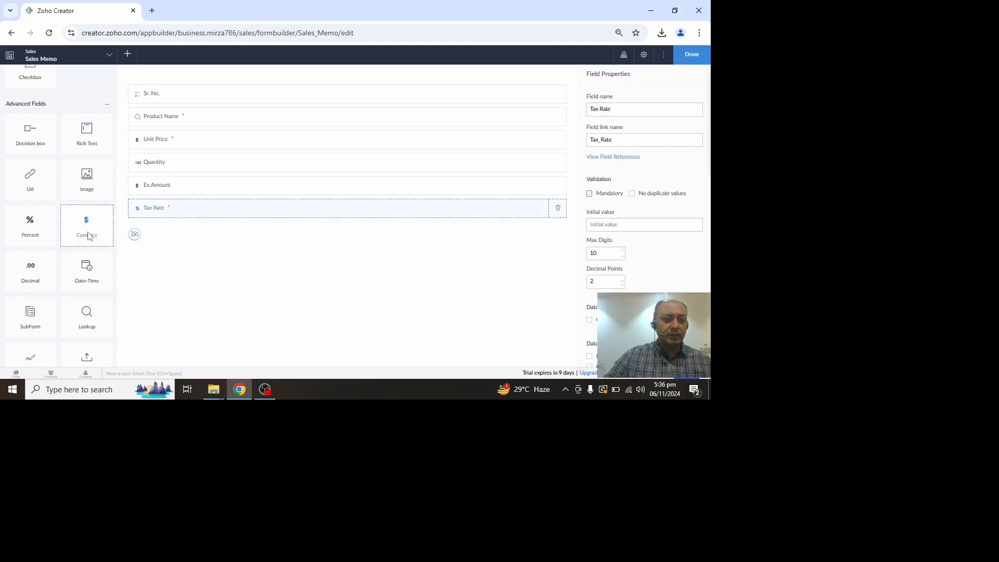
- Add a Currency field below Tax Rate with the name Tax Amount and the link name Tax_Amount
{"action": "left_click_drag", "start_coordinate": [88, 236], "coordinate": [262, 246]}
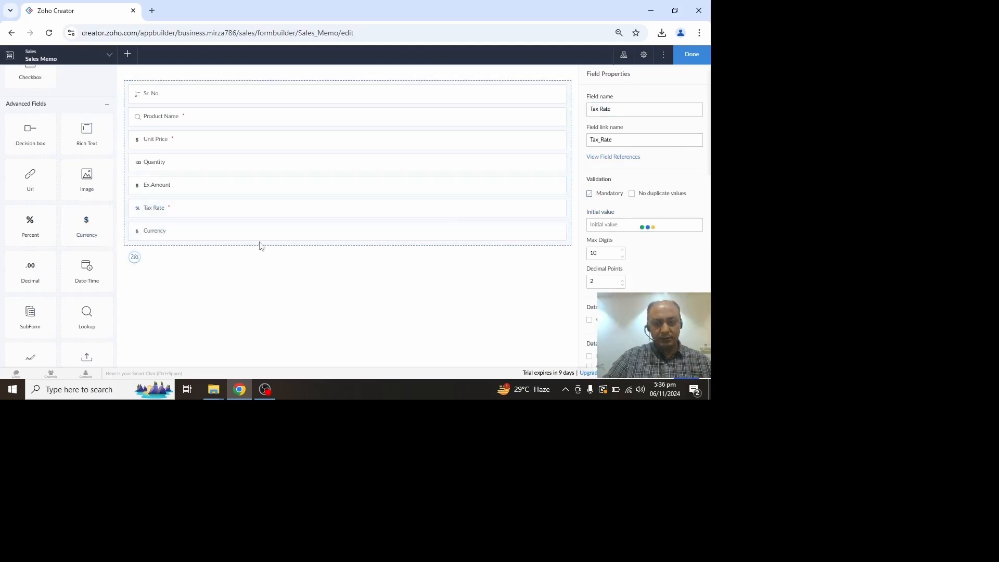
{"action": "double_click", "coordinate": [626, 107]}
{"action": "type", "text": "A"}
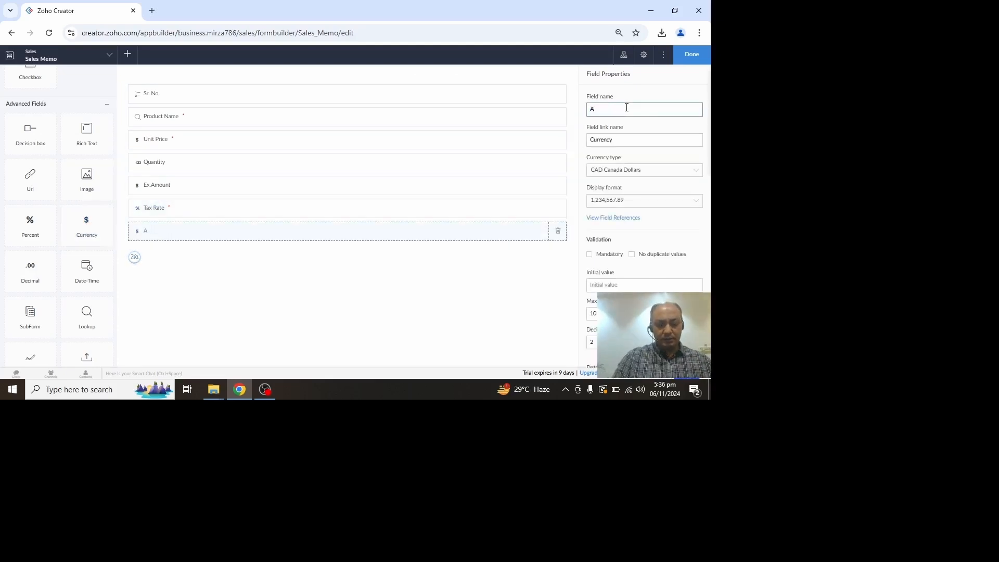
{"action": "type", "text": "Tax"}
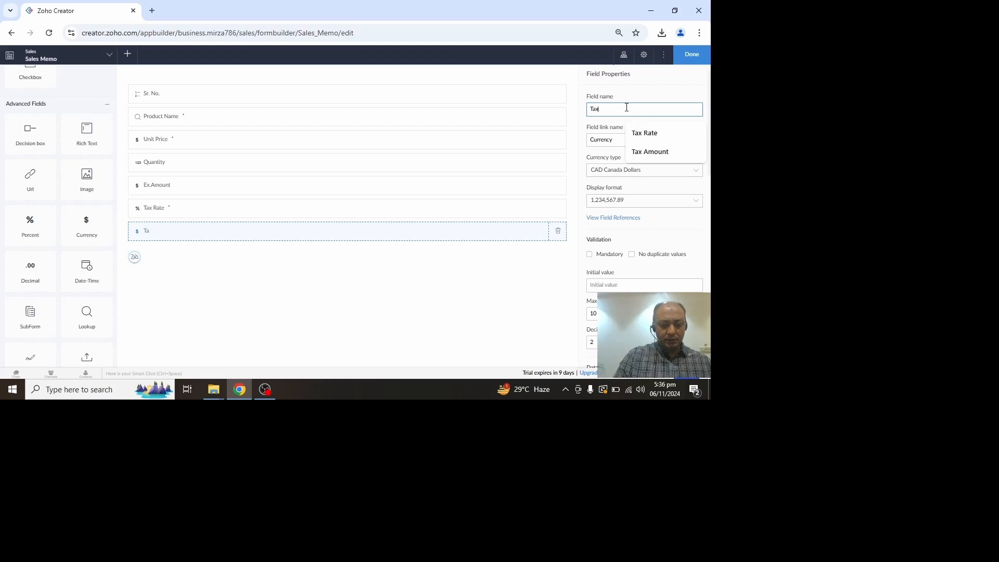
{"action": "type", "text": " Amount"}
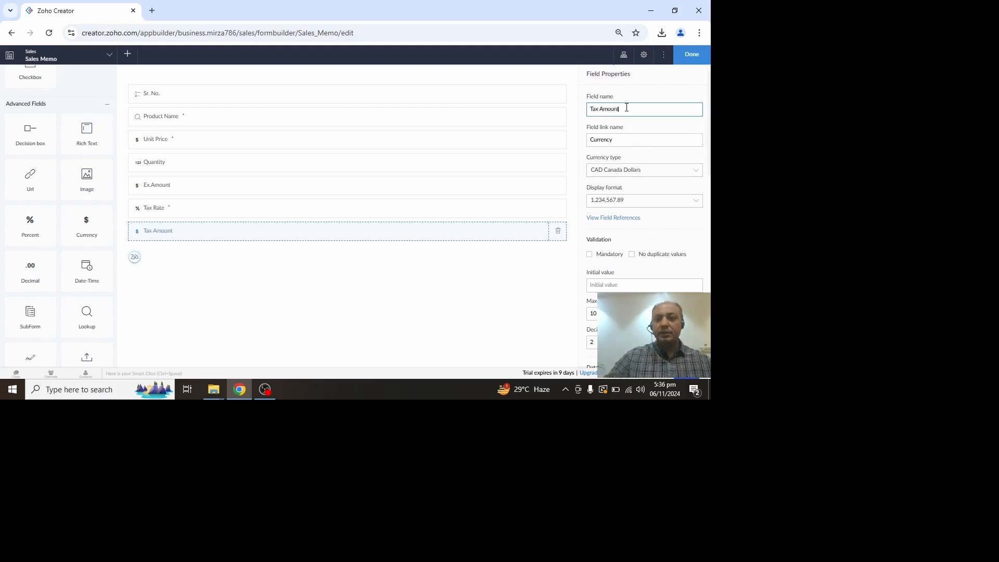
{"action": "key", "text": "Tab"}
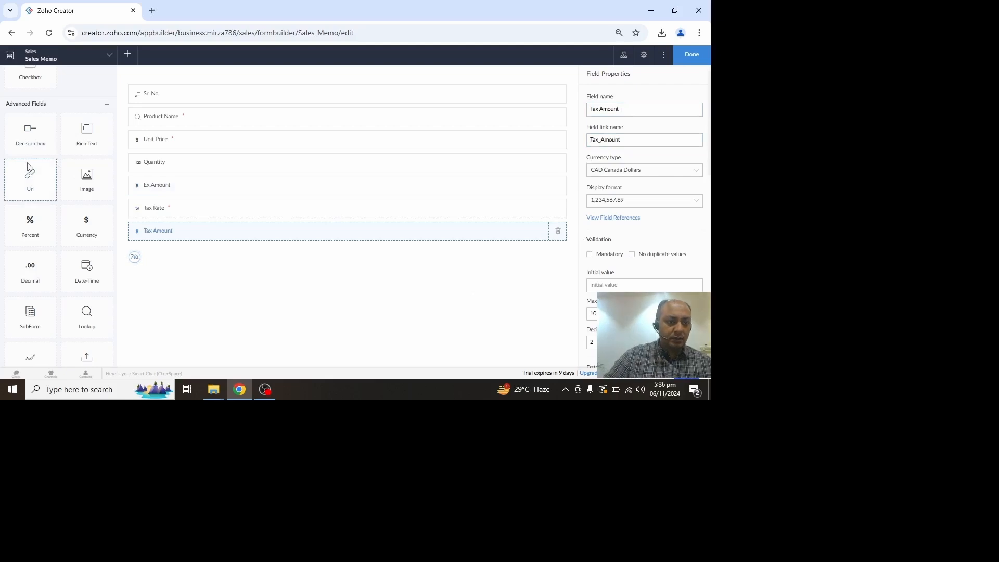
- Add a Currency field named Incl. Amount at the end of the Sales Memo form and finish editing the form
{"action": "scroll", "coordinate": [31, 165], "scroll_direction": "down", "scroll_amount": 1}
{"action": "left_click_drag", "start_coordinate": [89, 170], "coordinate": [250, 248]}
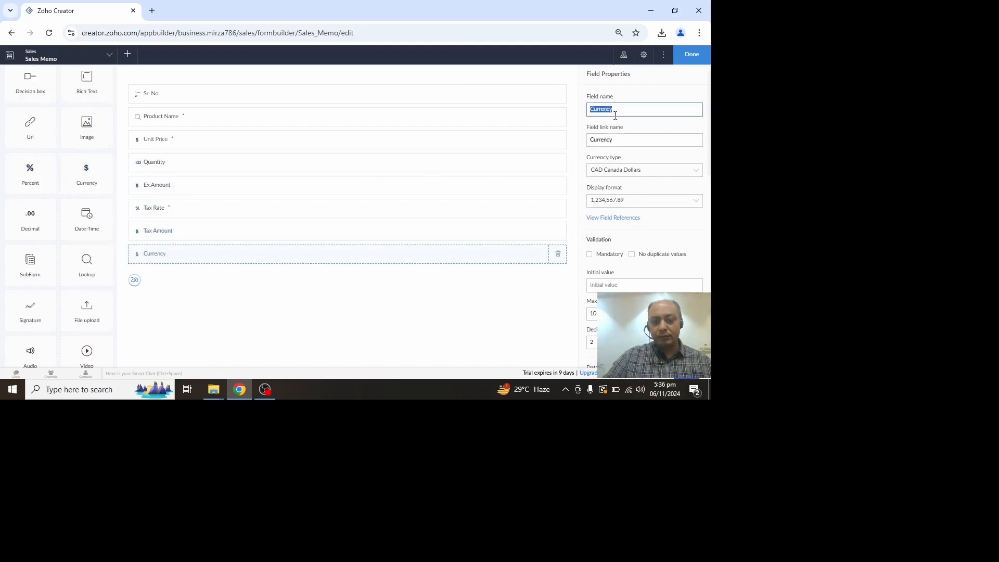
{"action": "type", "text": "Inc"}
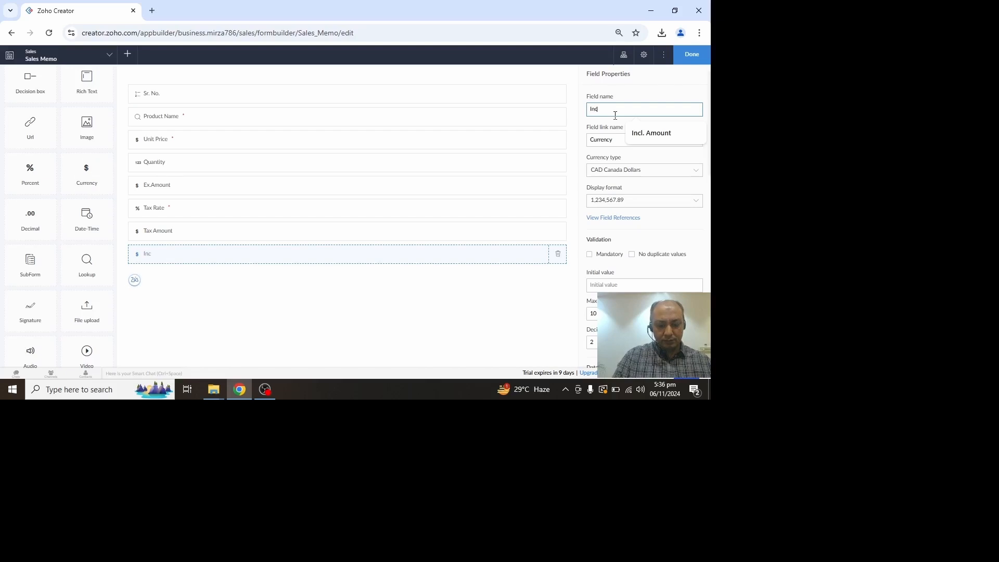
{"action": "type", "text": "l. AMount"}
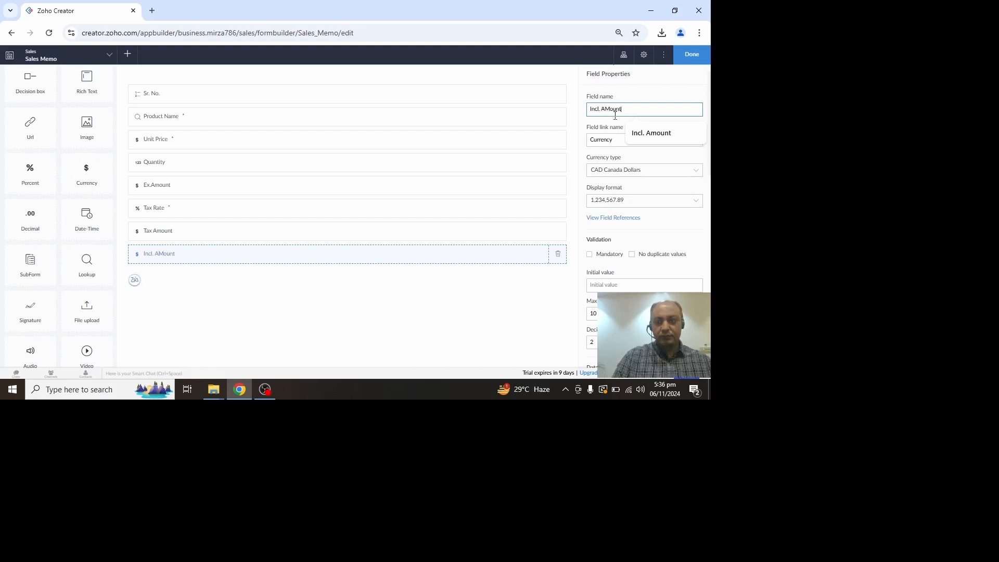
{"action": "left_click", "coordinate": [646, 138]}
{"action": "key", "text": "Tab"}
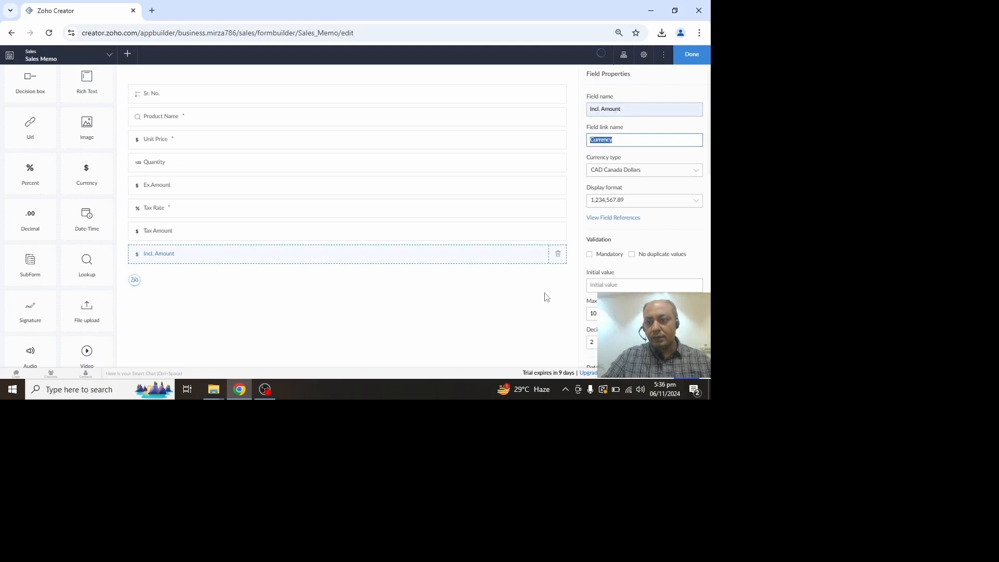
{"action": "left_click", "coordinate": [692, 55]}
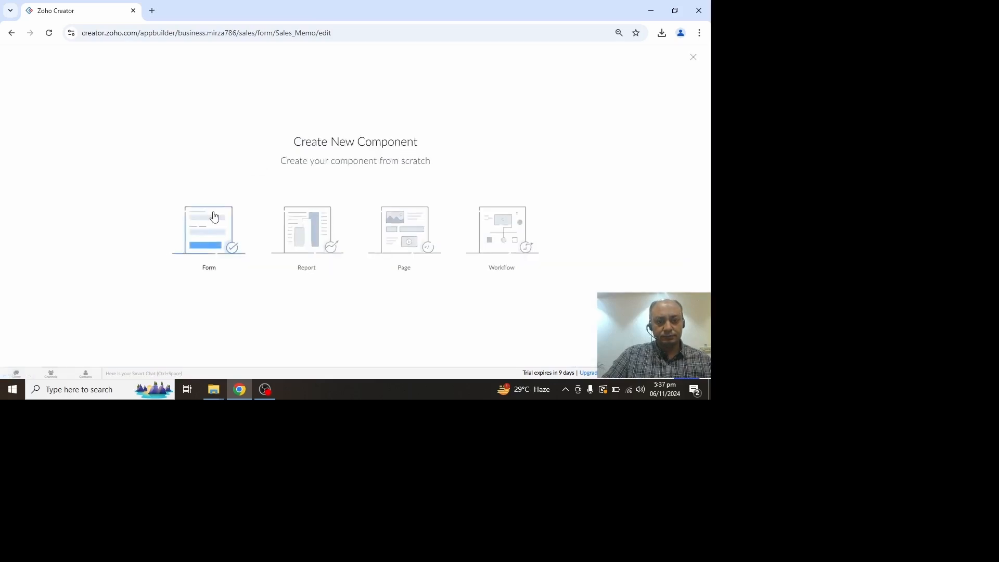
- Create a new form from scratch in the Sales application and name it Customer Information
{"action": "left_click", "coordinate": [211, 219]}
{"action": "left_click", "coordinate": [287, 164]}
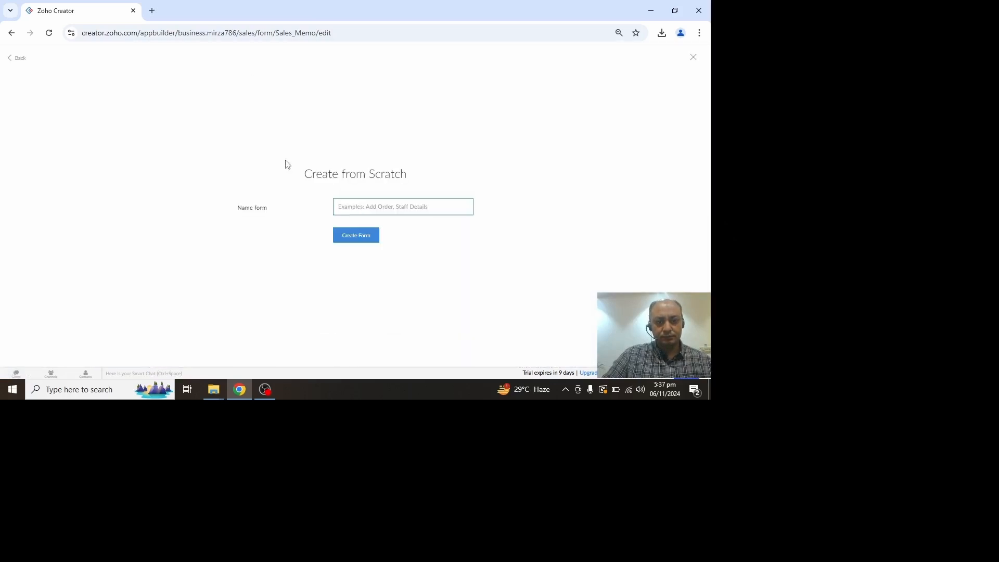
{"action": "type", "text": "Customer Information"}
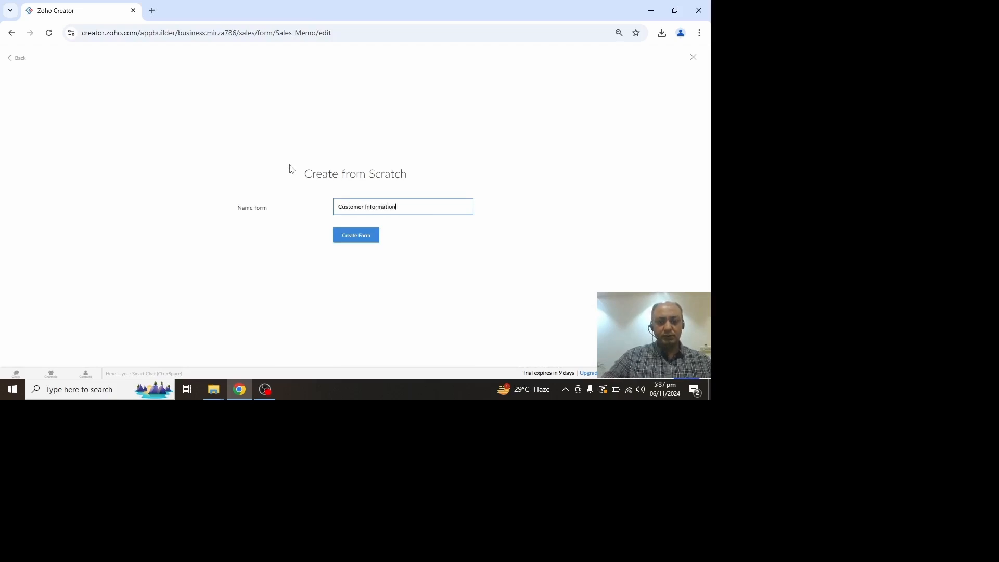
{"action": "left_click", "coordinate": [347, 235]}
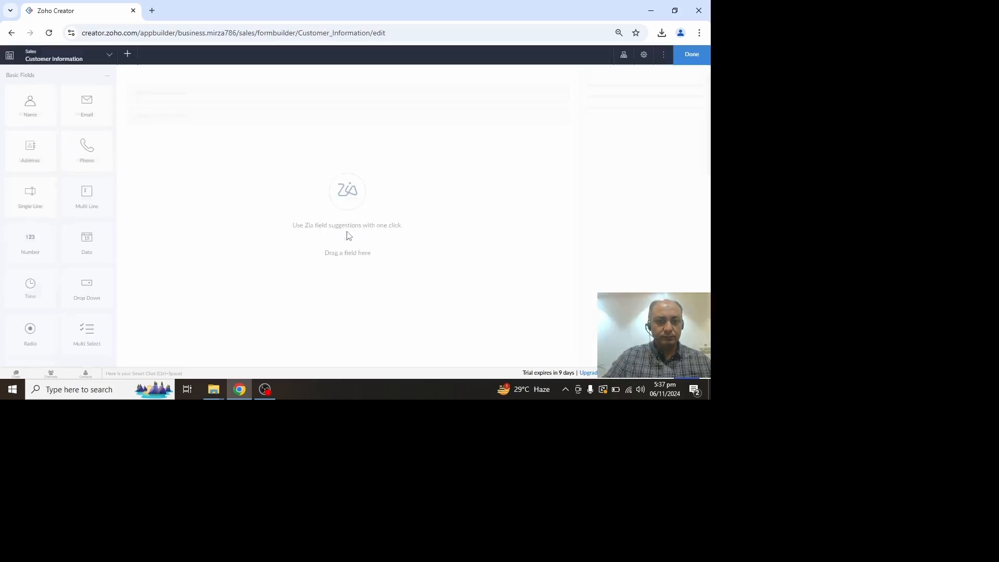
- Add a mandatory Single Line field to the Customer Information form with the name Customer Name and the link name Customer_Name
{"action": "left_click", "coordinate": [29, 194]}
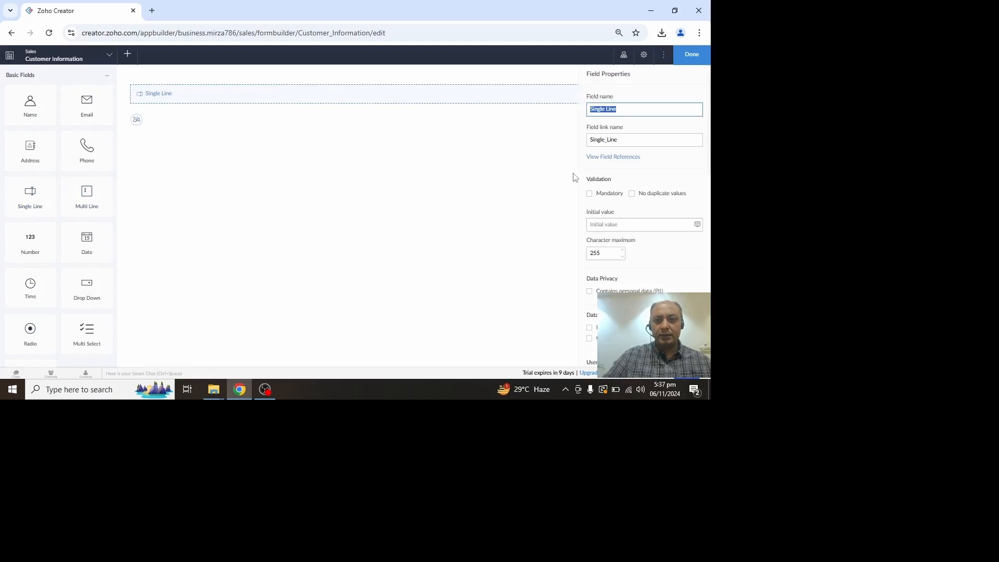
{"action": "type", "text": "Cust"}
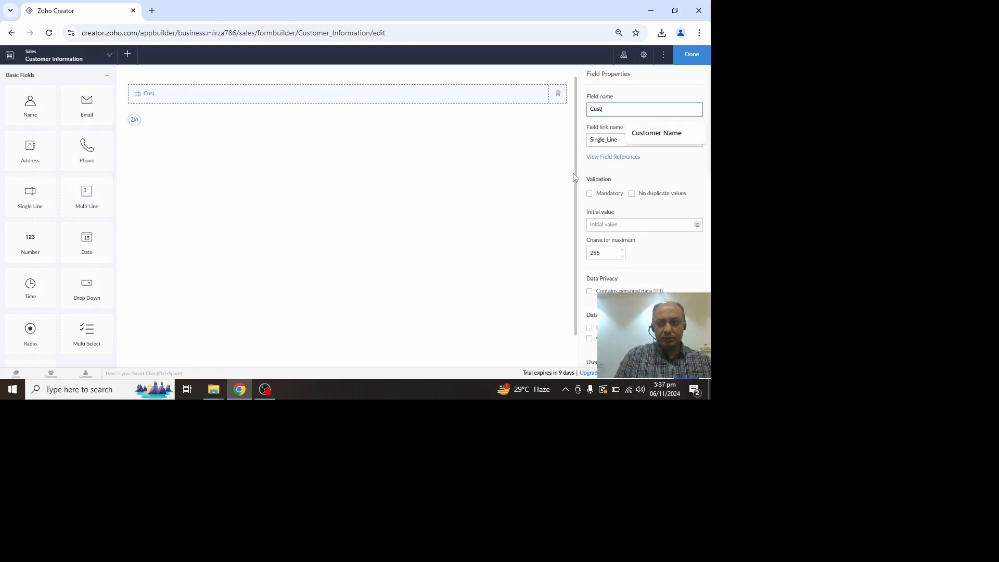
{"action": "type", "text": "omer N"}
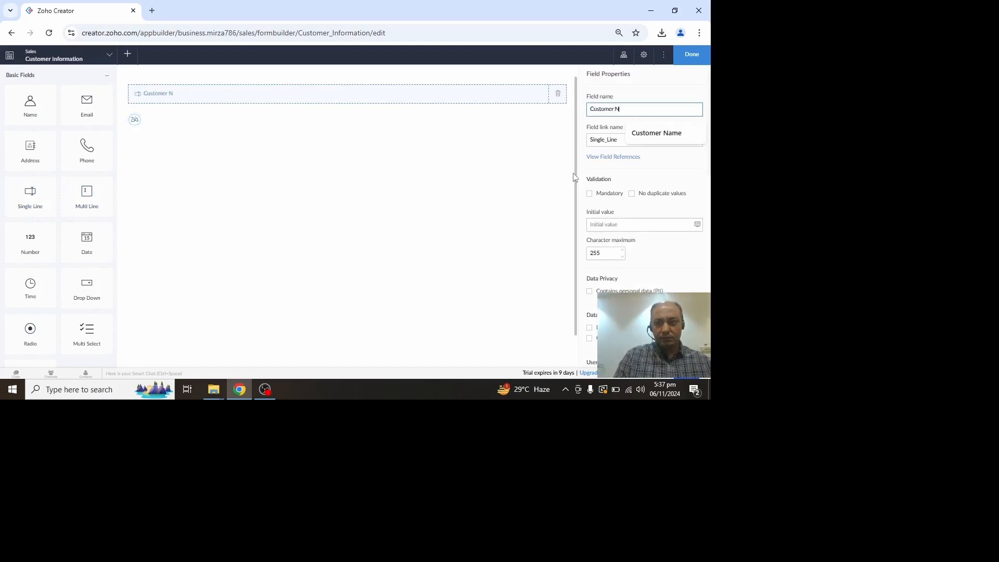
{"action": "type", "text": "mae"}
{"action": "key", "text": "BackSpace"}
{"action": "type", "text": "ame"}
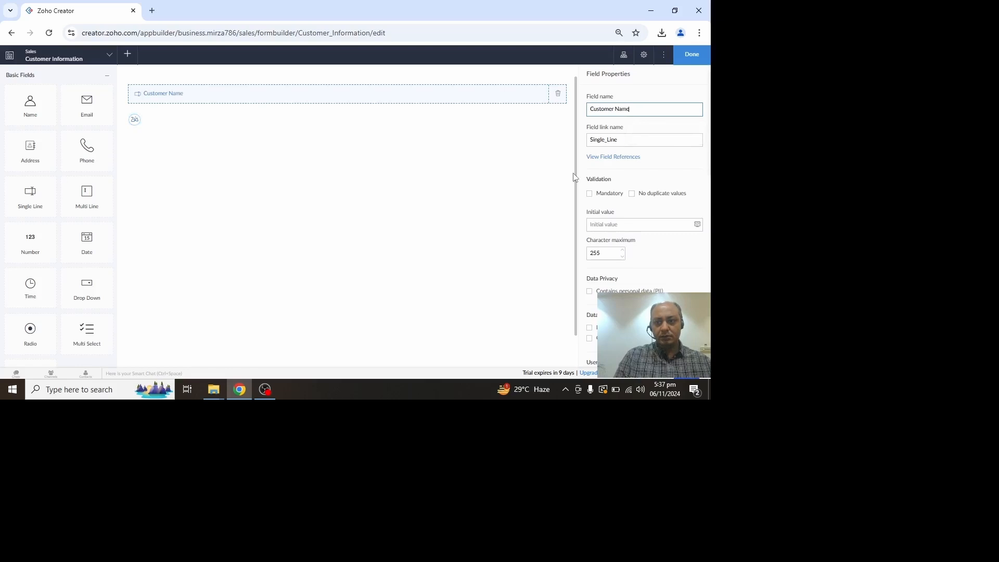
{"action": "key", "text": "Tab"}
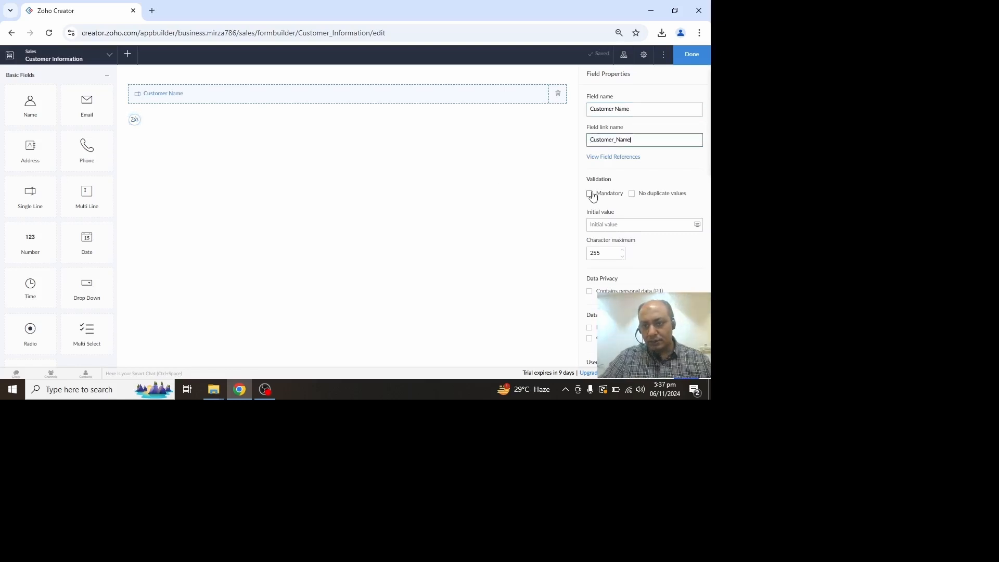
{"action": "left_click", "coordinate": [589, 194]}
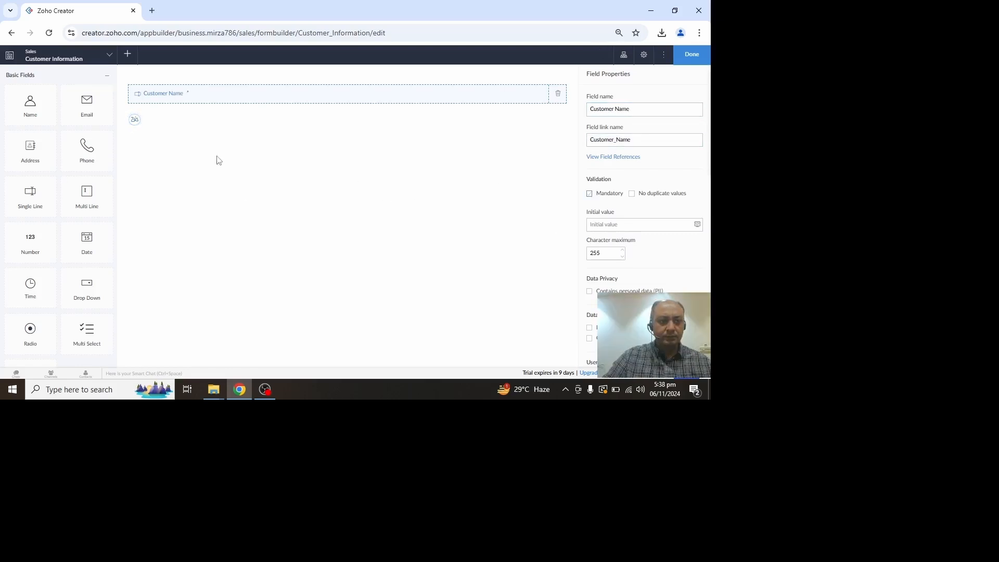
- Add mandatory Email and Address fields below Customer Name and finish editing the Customer Information form
{"action": "left_click_drag", "start_coordinate": [84, 109], "coordinate": [255, 196]}
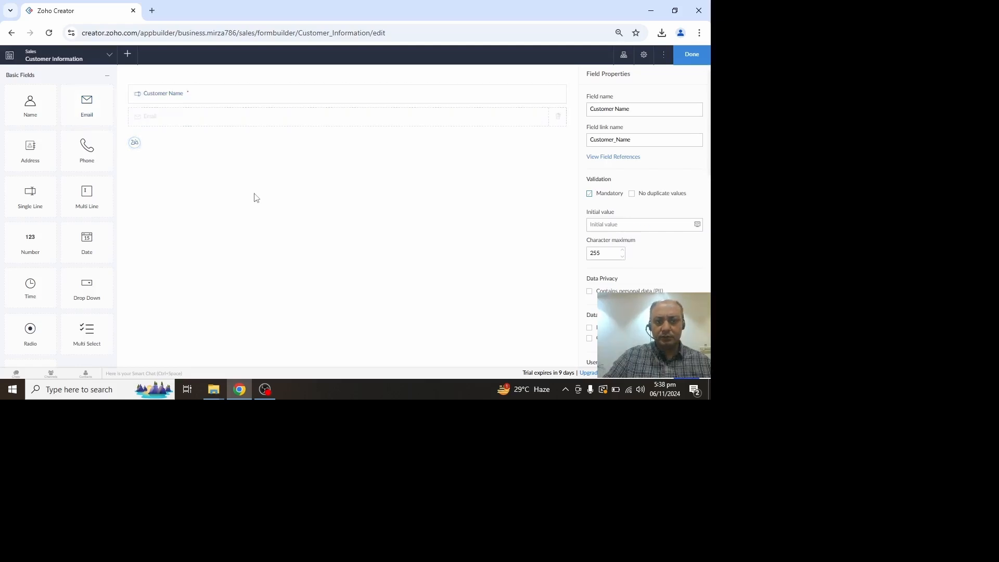
{"action": "left_click", "coordinate": [589, 194]}
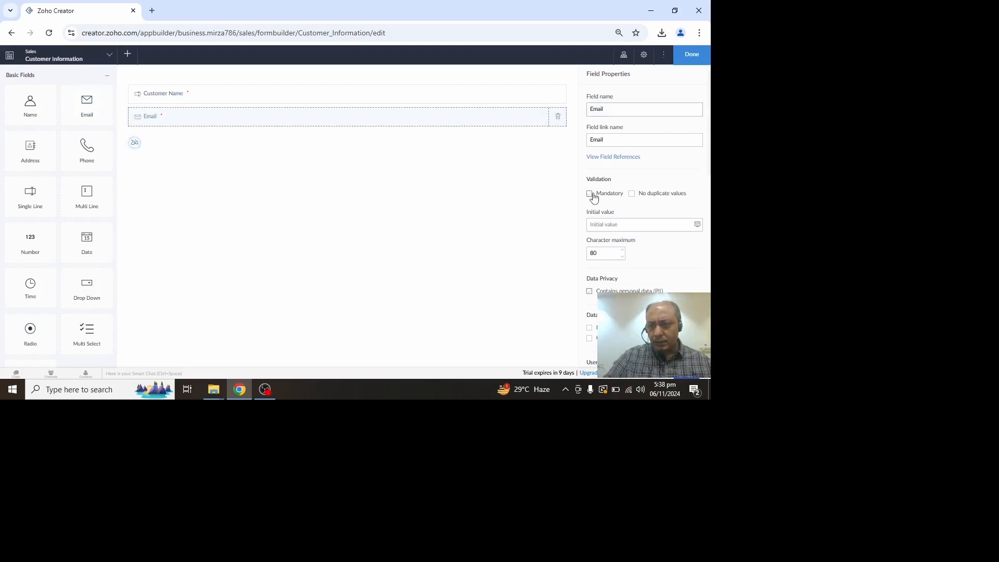
{"action": "left_click_drag", "start_coordinate": [52, 152], "coordinate": [355, 198]}
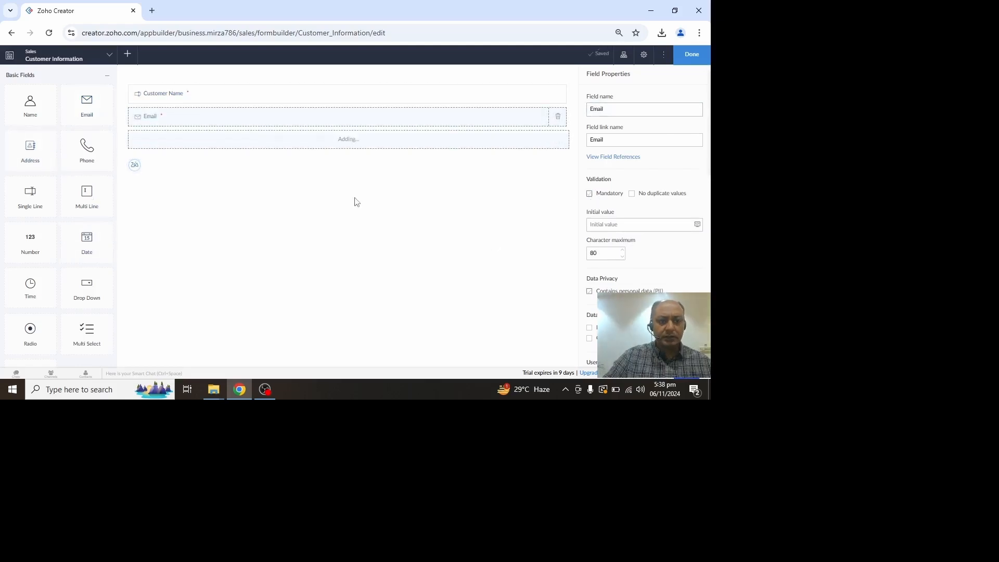
{"action": "left_click", "coordinate": [590, 192]}
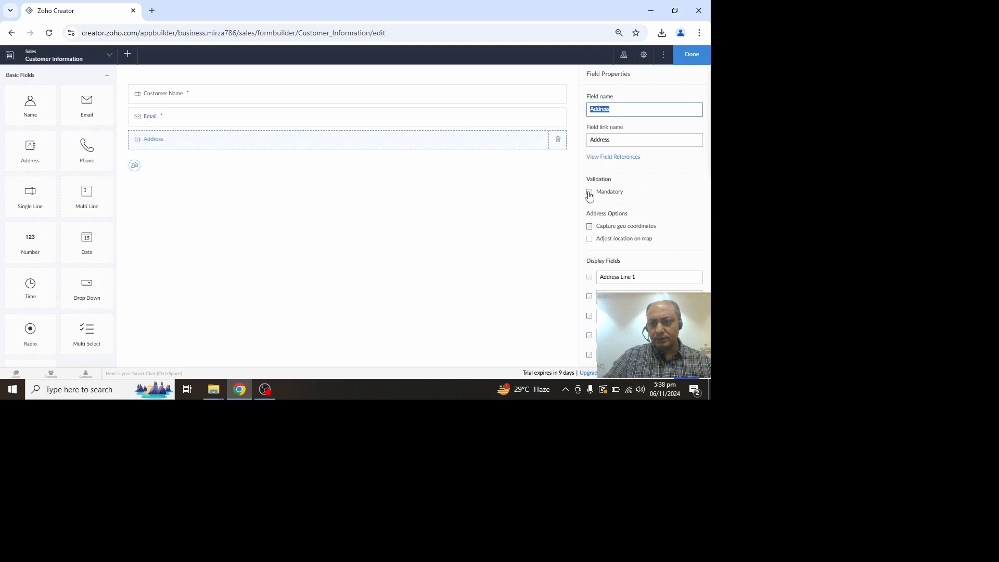
{"action": "left_click", "coordinate": [692, 55]}
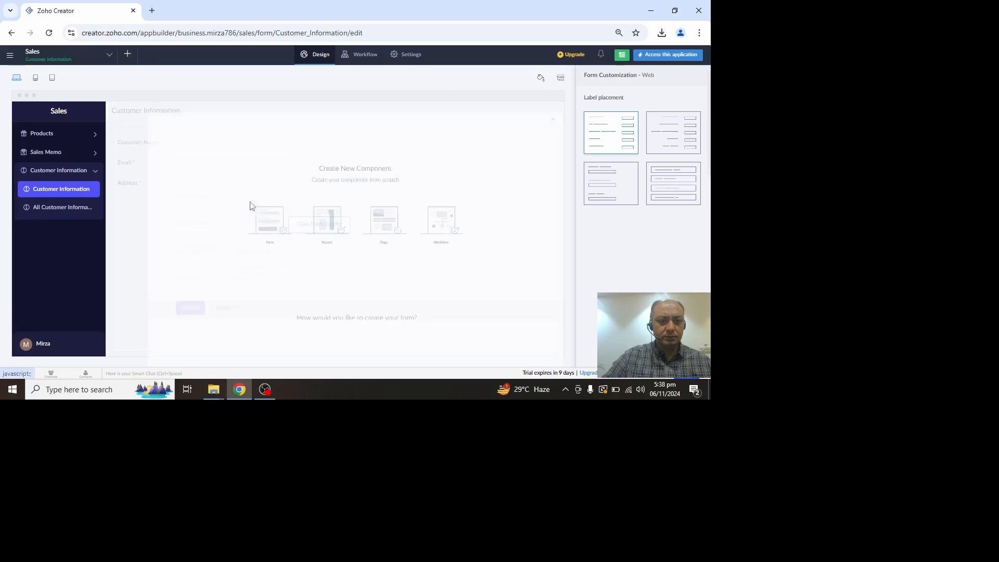
- Create a new form from scratch in the Sales application and name it Invoice
{"action": "left_click", "coordinate": [206, 229]}
{"action": "left_click", "coordinate": [278, 165]}
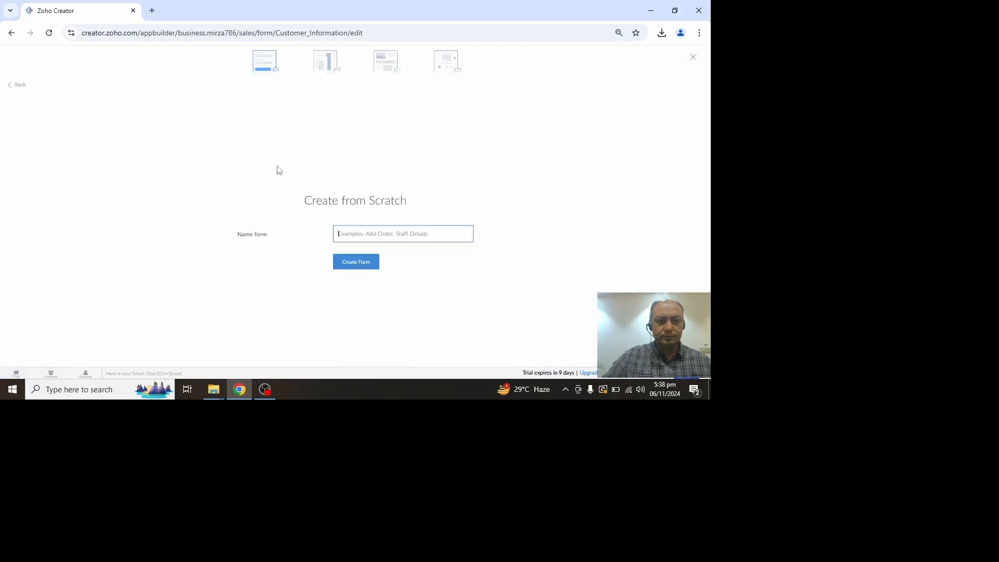
{"action": "type", "text": "In"}
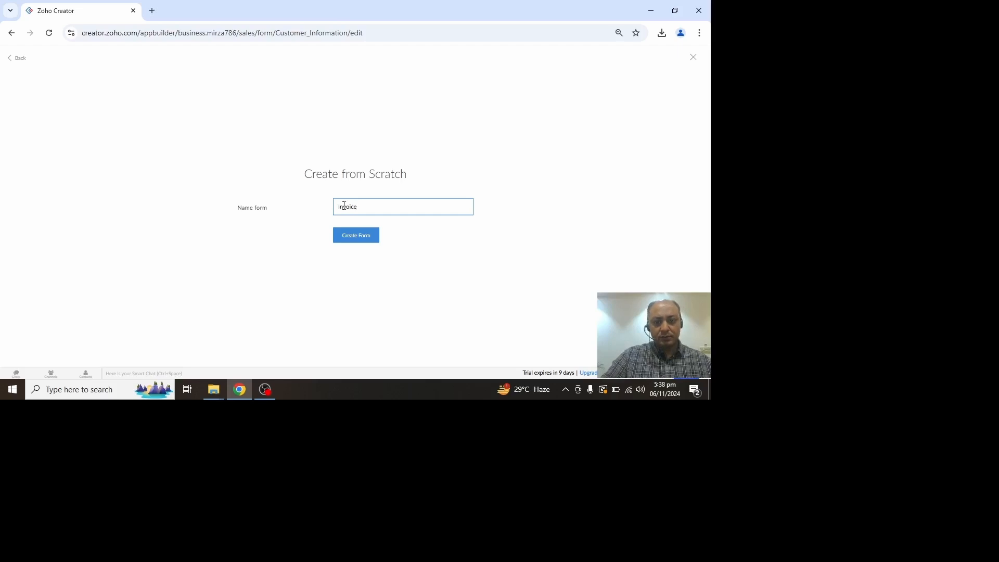
{"action": "type", "text": "voice"}
{"action": "left_click", "coordinate": [355, 242]}
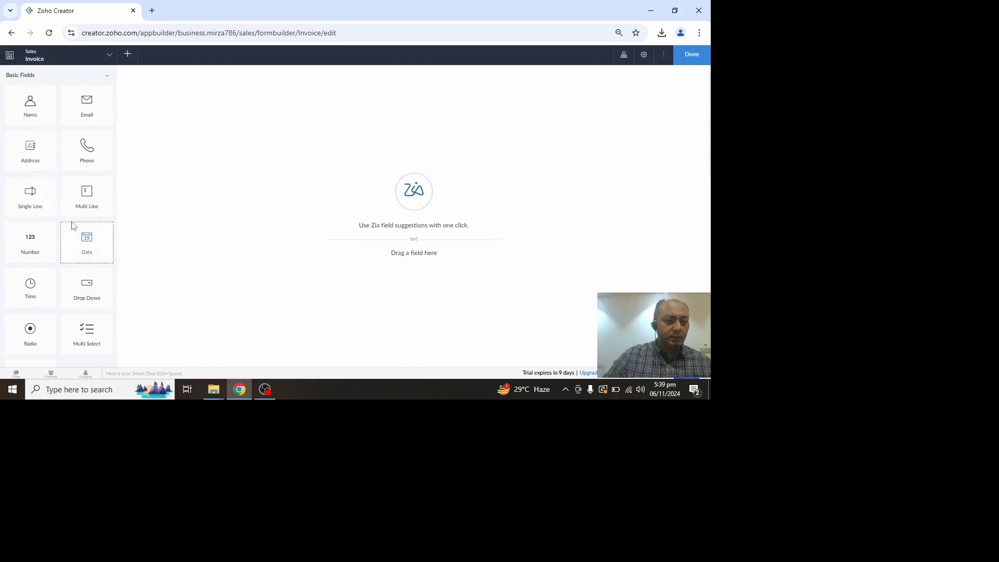
- Add an Auto Number field starting from 1 to the Invoice form, with the name Invoice No. and the link name Invoice_No
{"action": "scroll", "coordinate": [74, 225], "scroll_direction": "down", "scroll_amount": 8}
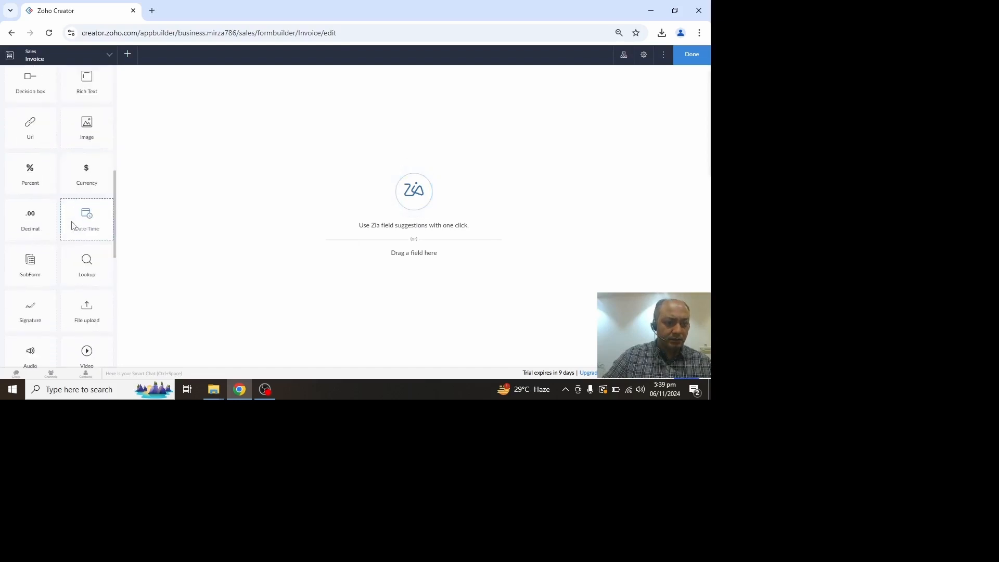
{"action": "scroll", "coordinate": [73, 224], "scroll_direction": "down", "scroll_amount": 4}
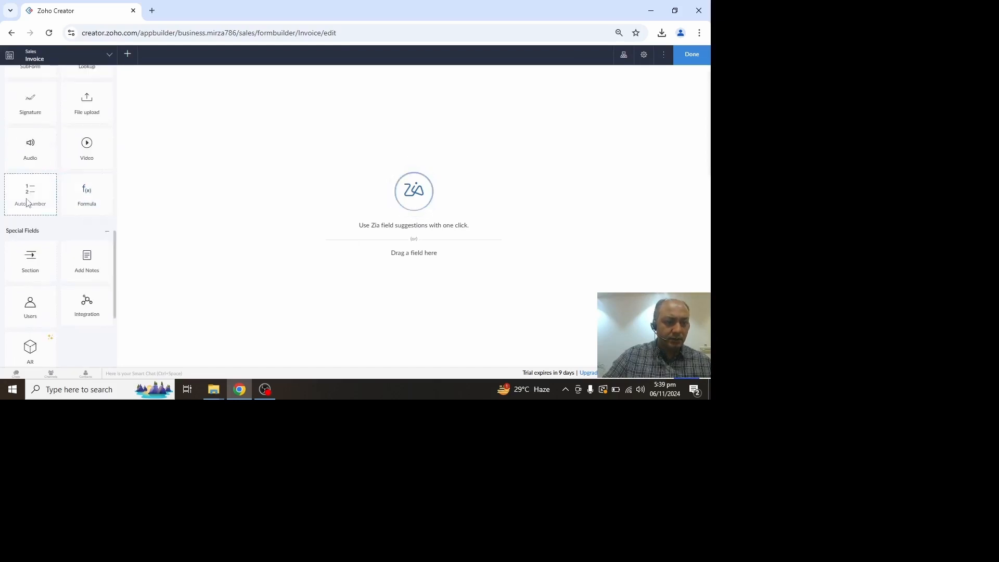
{"action": "left_click_drag", "start_coordinate": [28, 203], "coordinate": [191, 221]}
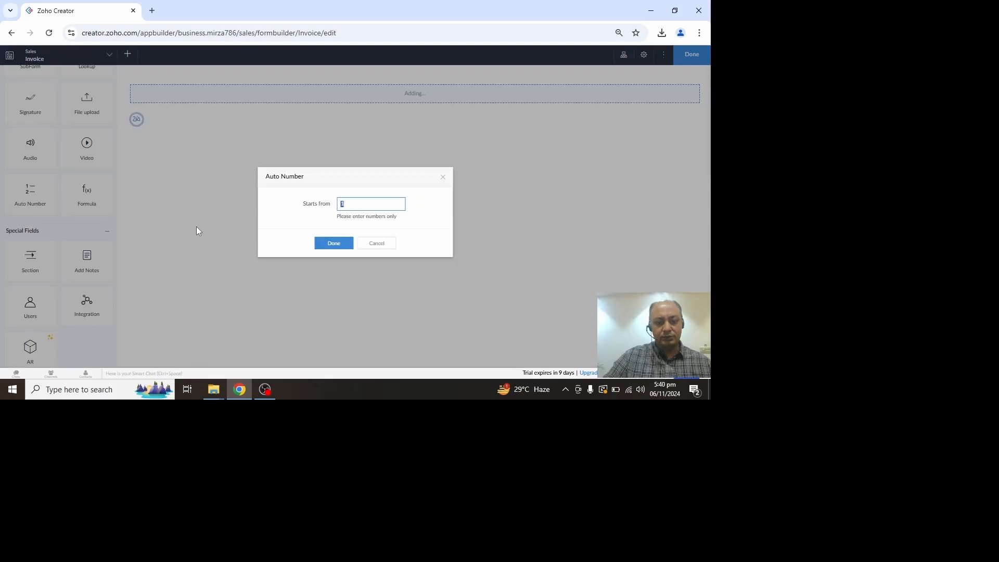
{"action": "left_click", "coordinate": [325, 243]}
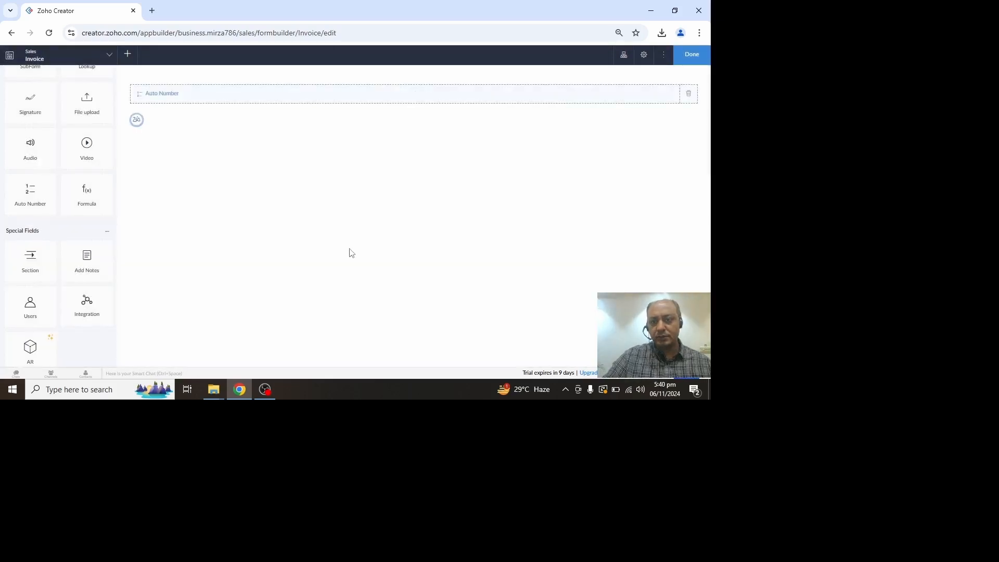
{"action": "type", "text": "Inv"}
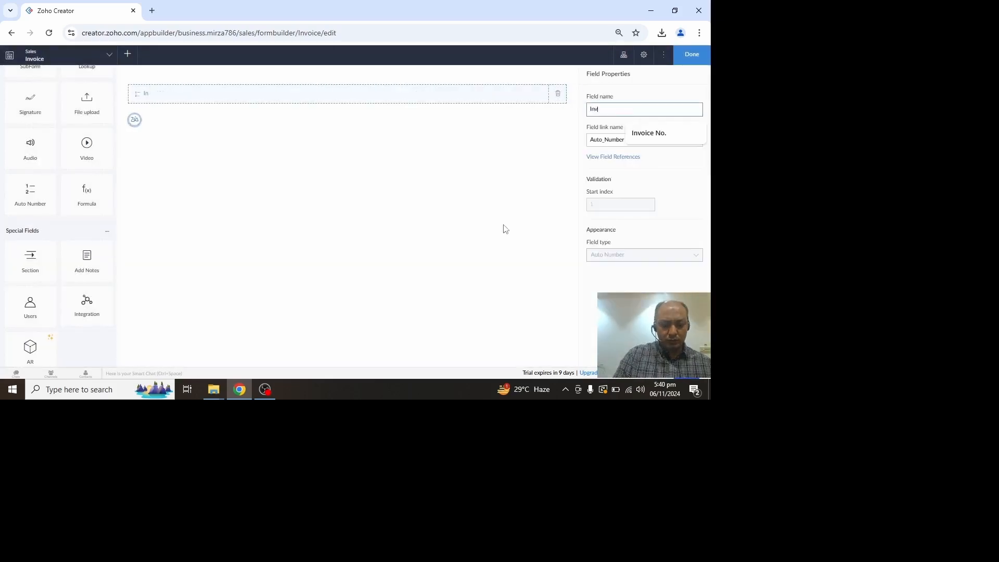
{"action": "type", "text": "oice No"}
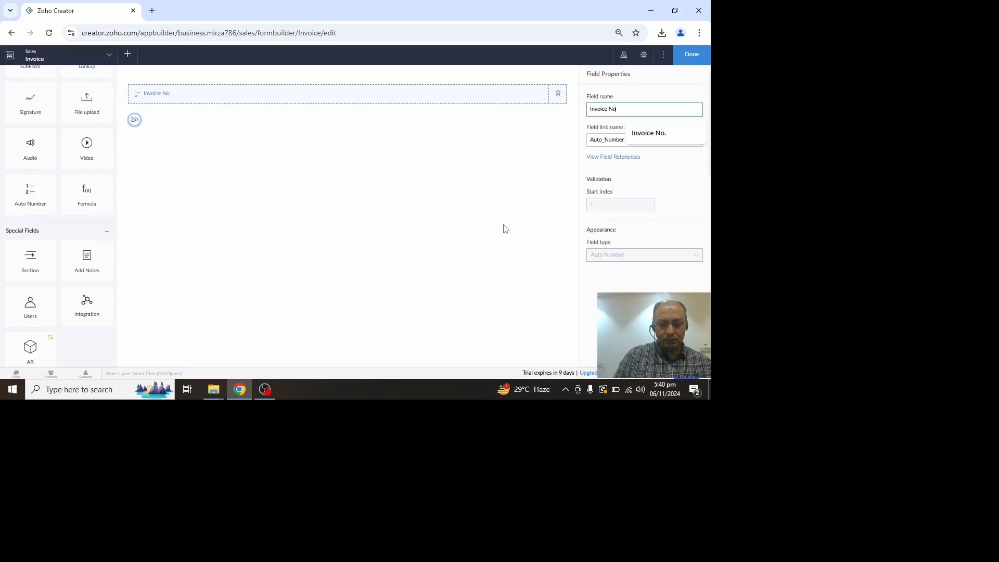
{"action": "type", "text": "."}
{"action": "key", "text": "Tab"}
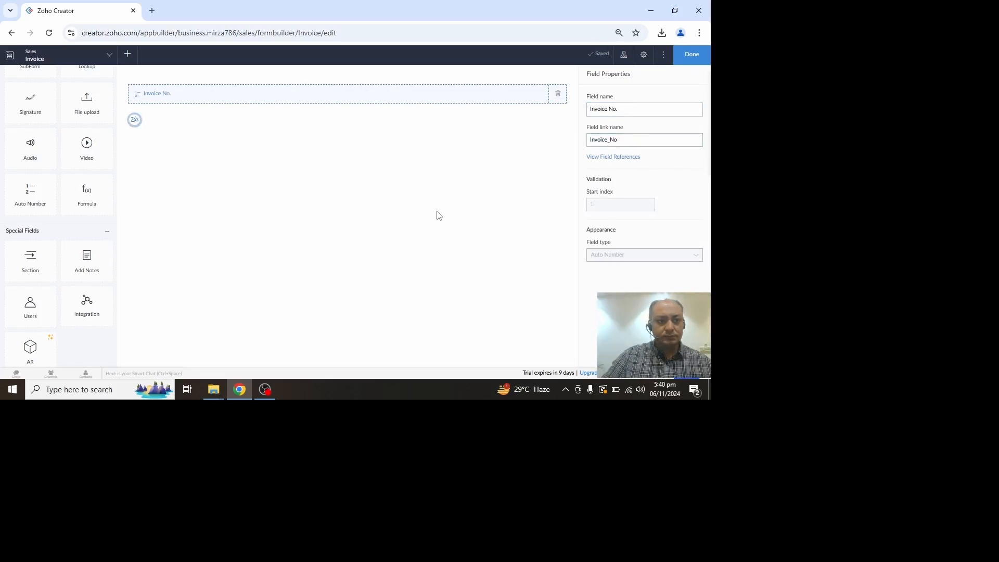
- Add a mandatory drop-down Lookup field below Invoice No. that fetches Customer Name from the Customer Information form
{"action": "scroll", "coordinate": [69, 221], "scroll_direction": "up", "scroll_amount": 3}
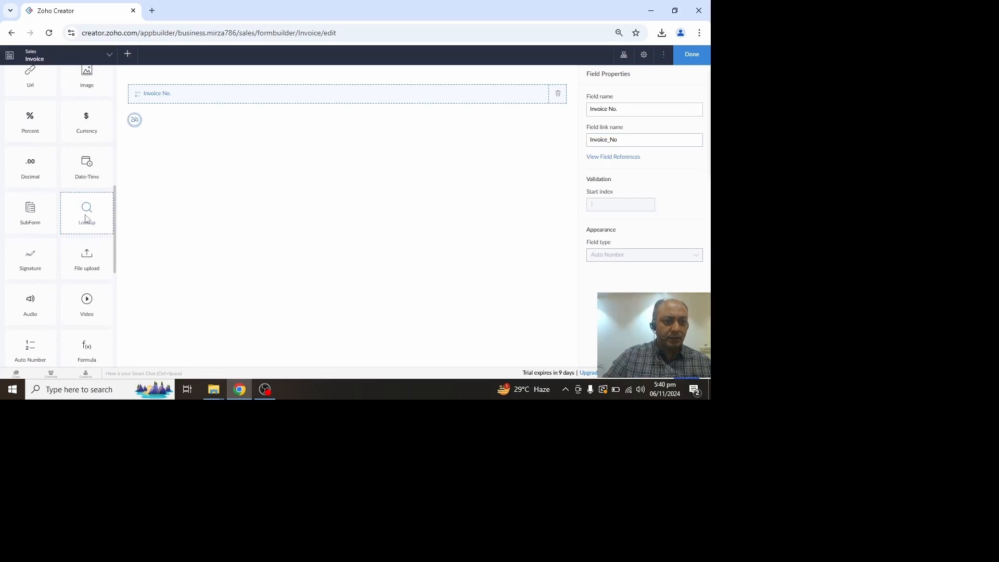
{"action": "left_click", "coordinate": [87, 211]}
{"action": "left_click", "coordinate": [336, 184]}
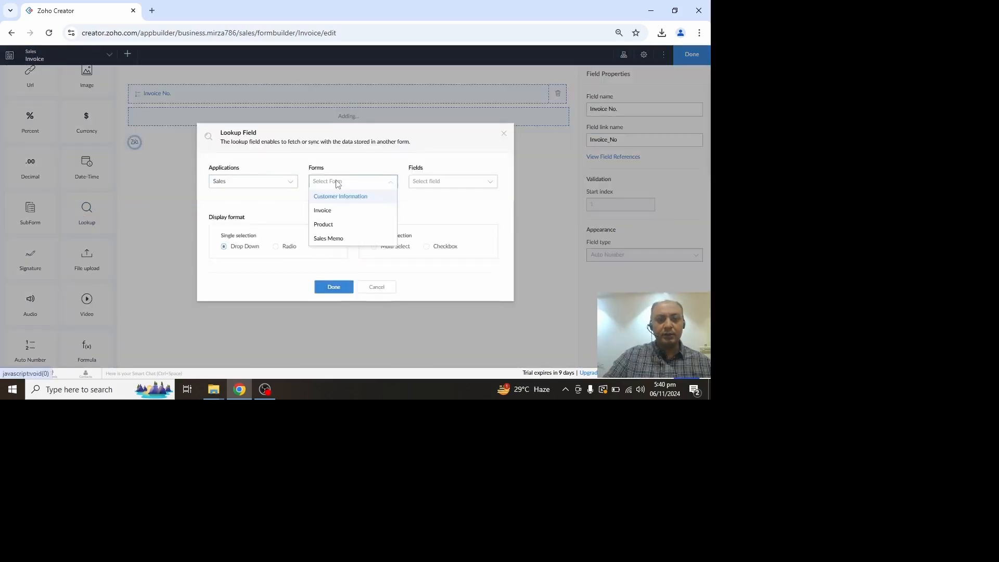
{"action": "left_click", "coordinate": [337, 198]}
{"action": "left_click", "coordinate": [446, 181]}
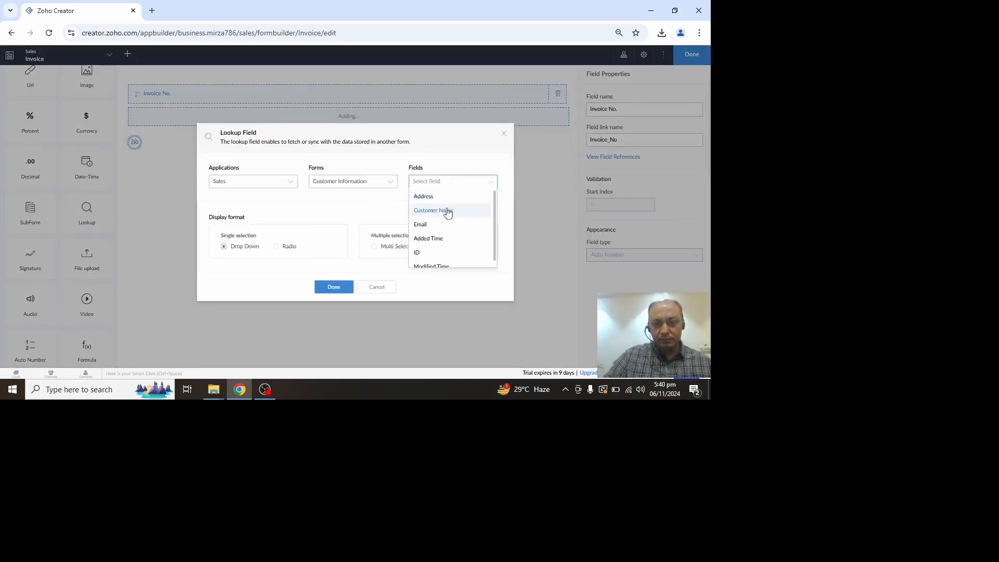
{"action": "left_click", "coordinate": [446, 211]}
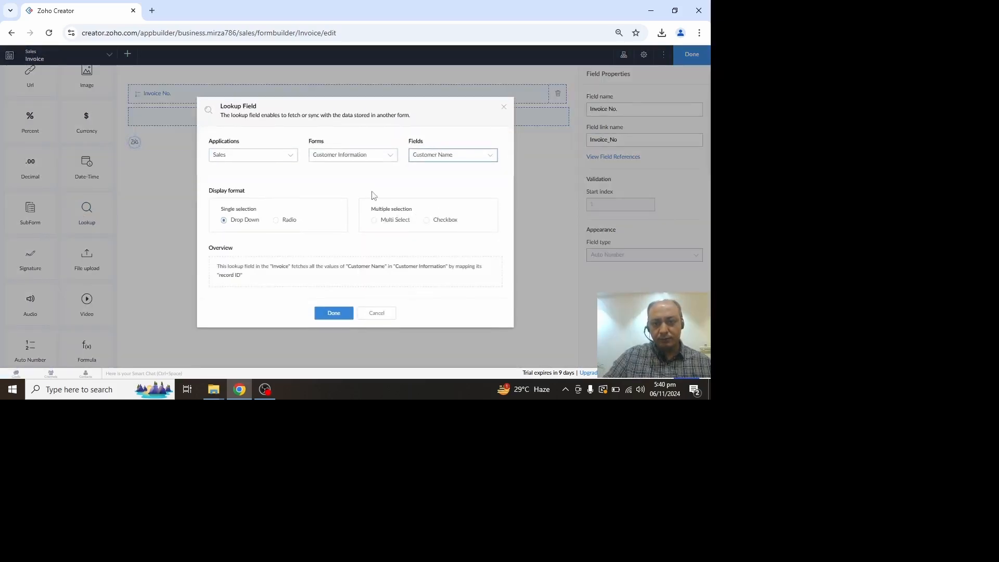
{"action": "left_click", "coordinate": [333, 313]}
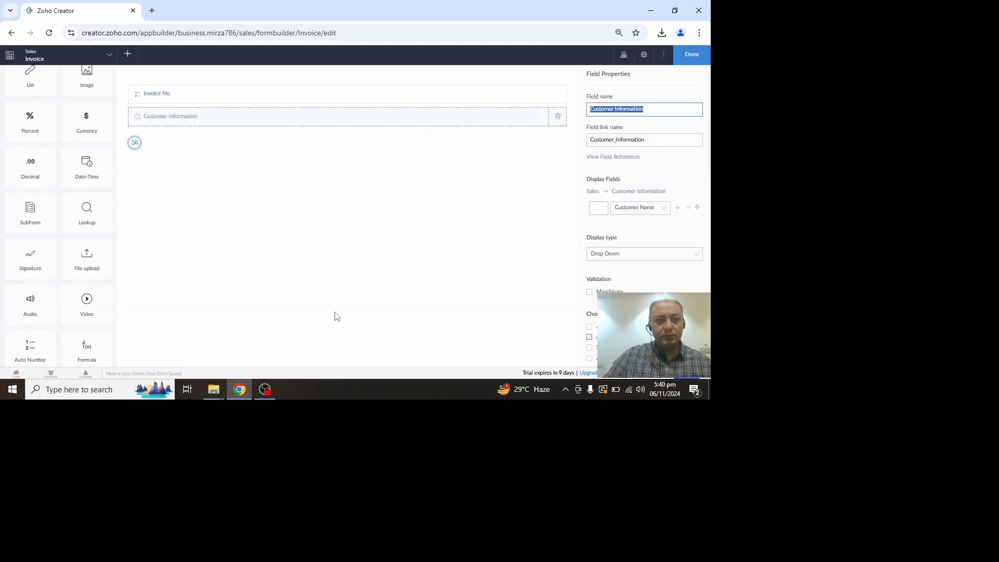
{"action": "left_click", "coordinate": [590, 292]}
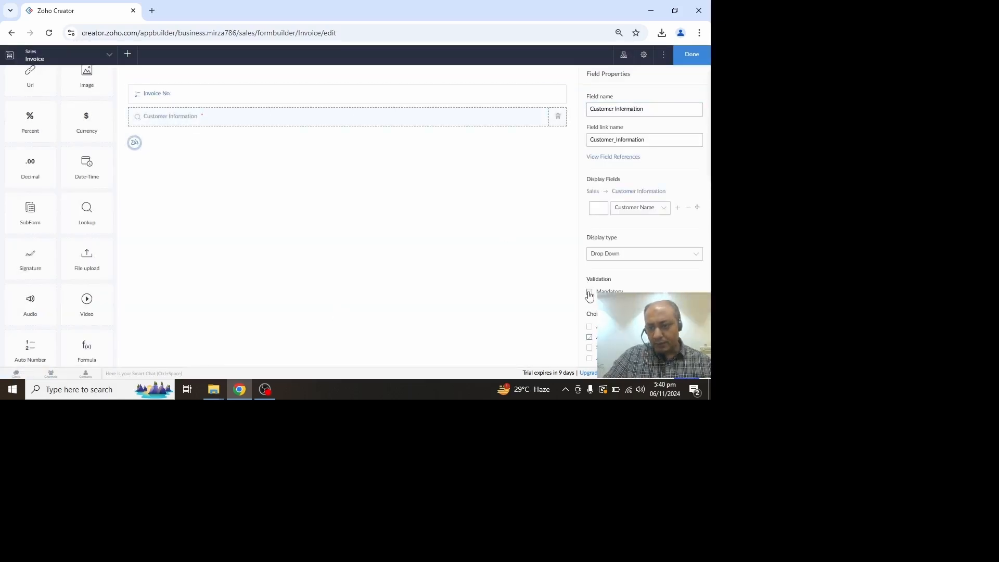
- Add an Email field and an Address field below the Customer Information lookup in the Invoice form
{"action": "scroll", "coordinate": [78, 148], "scroll_direction": "up", "scroll_amount": 10}
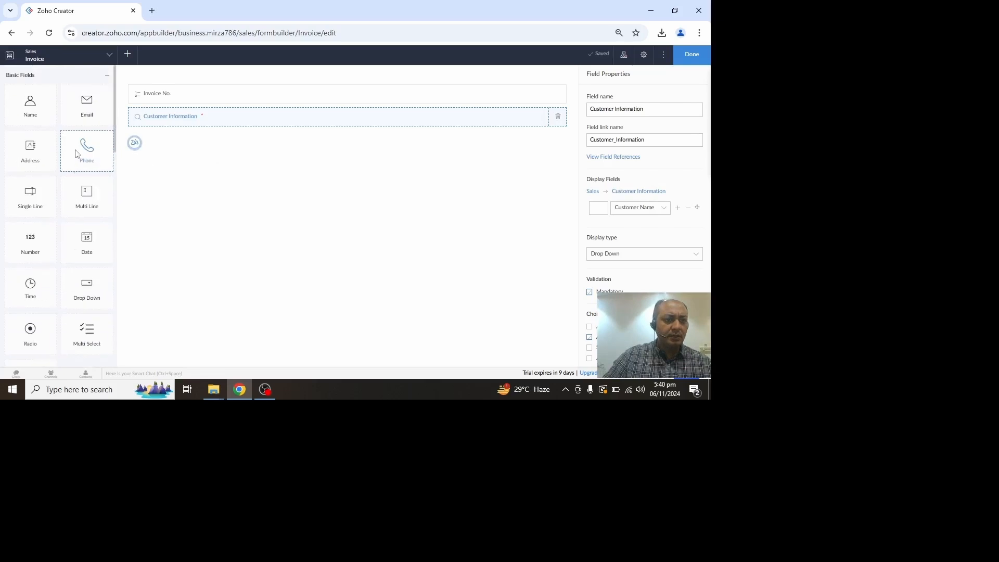
{"action": "left_click", "coordinate": [87, 107]}
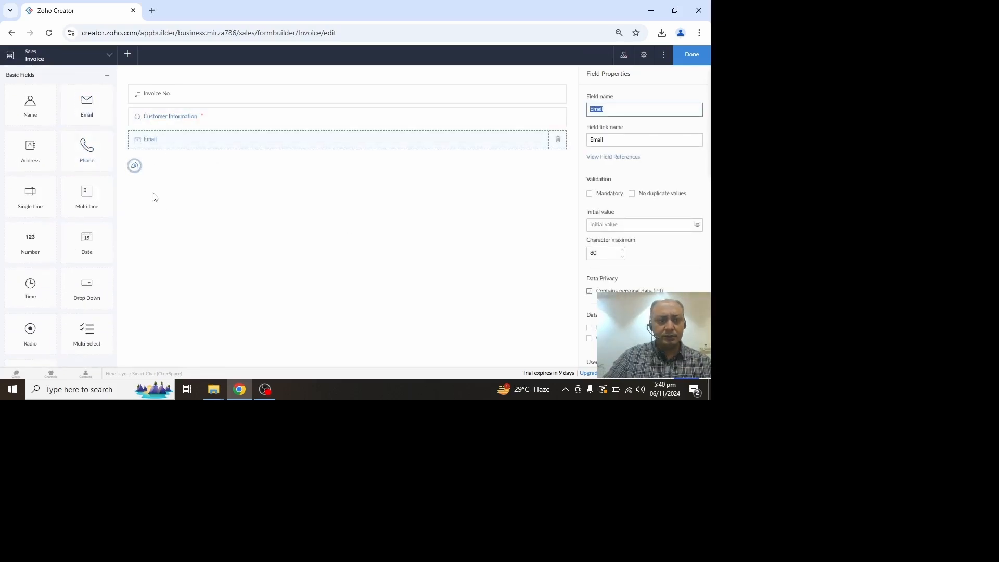
{"action": "left_click", "coordinate": [29, 154]}
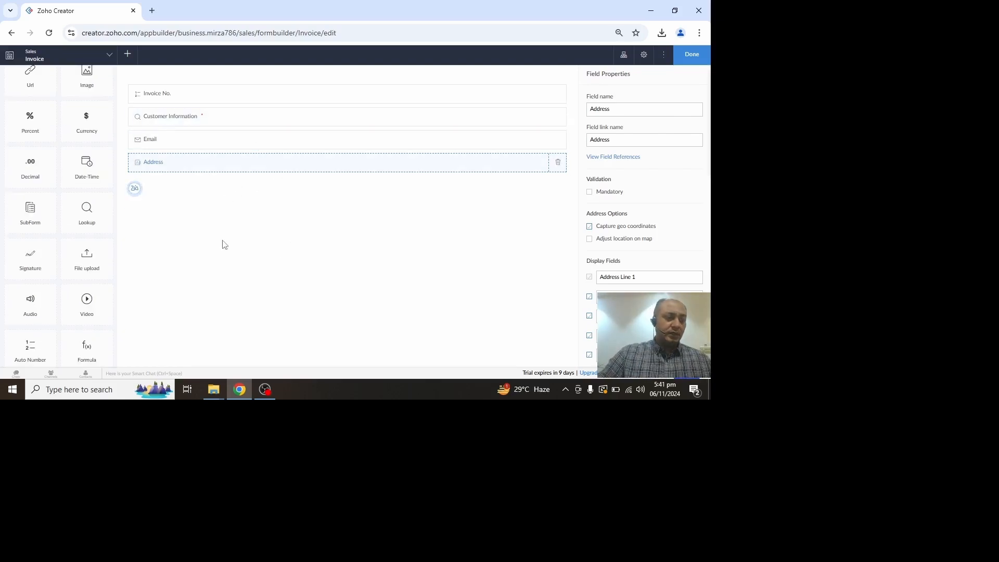
- Add a SubForm field below Address based on the existing Sales Memo form
{"action": "left_click", "coordinate": [30, 218]}
{"action": "left_click", "coordinate": [382, 213]}
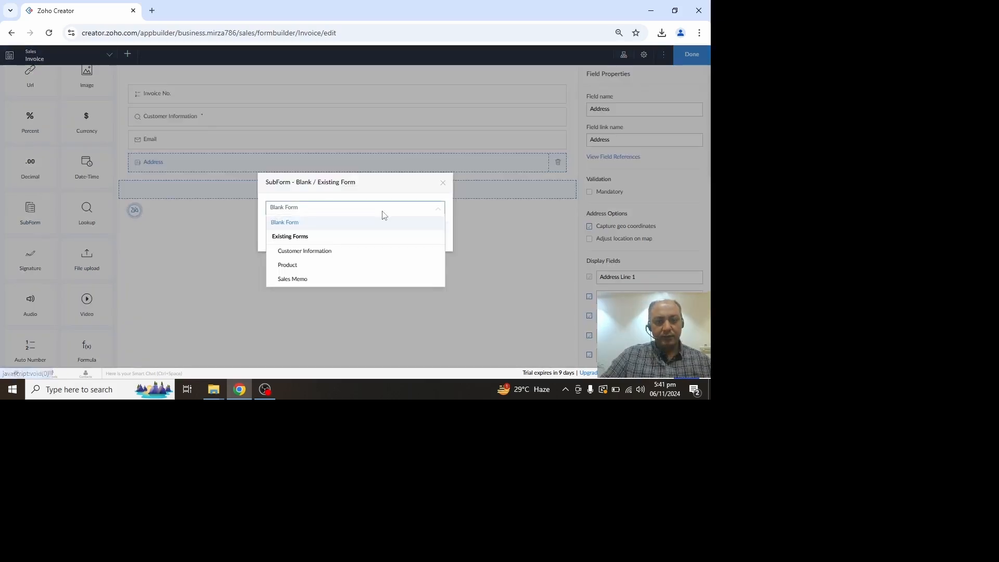
{"action": "left_click", "coordinate": [304, 279]}
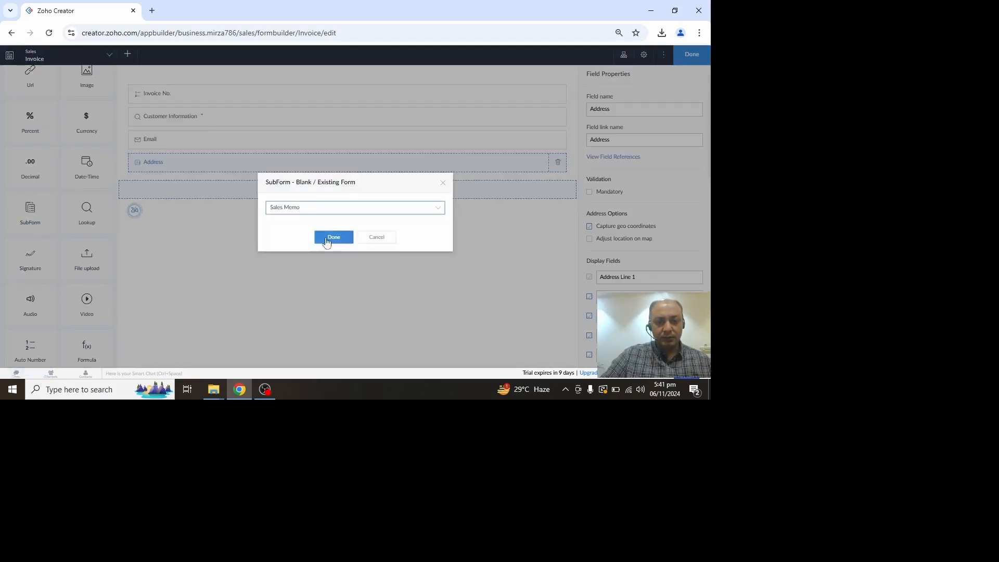
{"action": "left_click", "coordinate": [333, 238]}
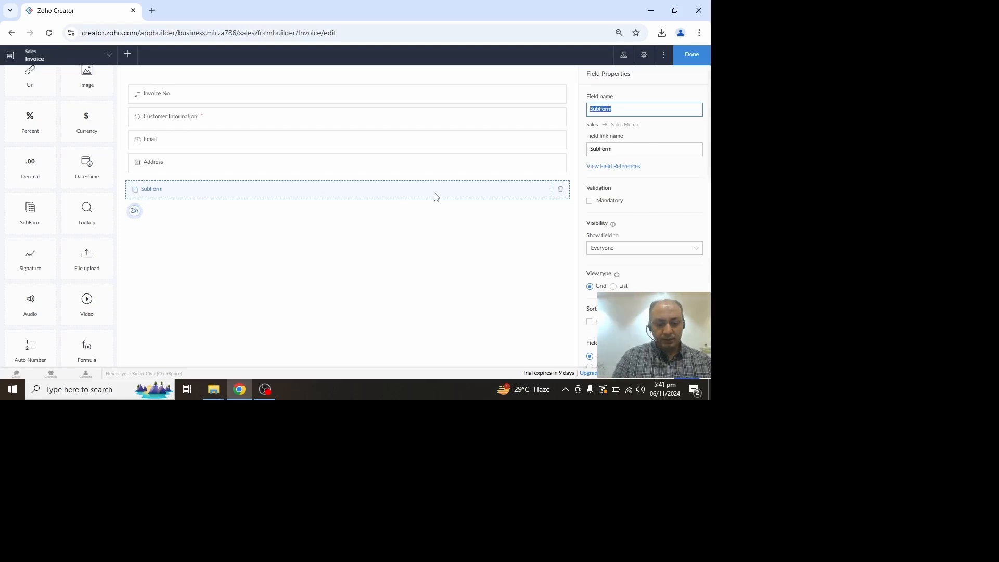
- Name the subform field Sales Memo and finish editing the Invoice form
{"action": "type", "text": "Sasle"}
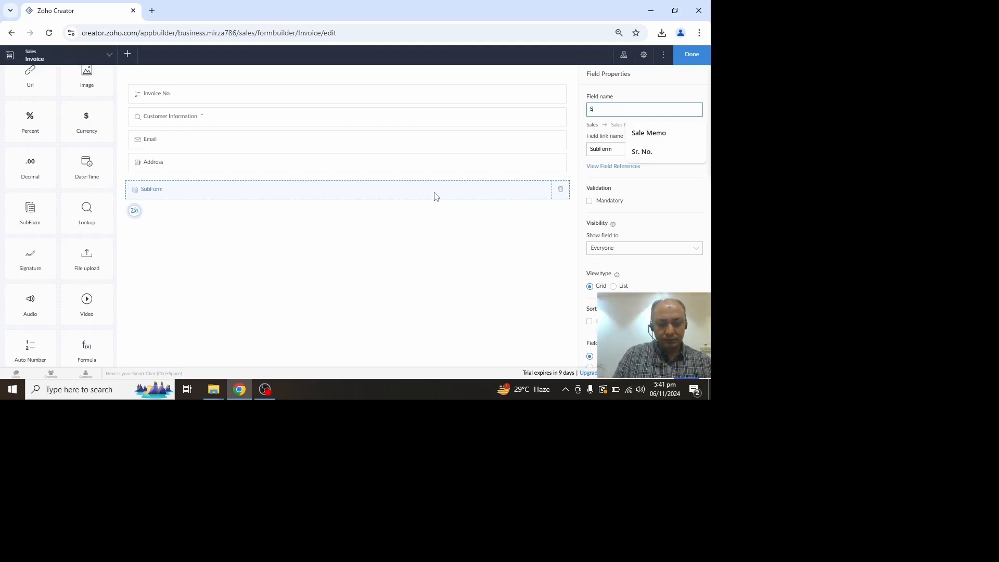
{"action": "key", "text": "BackSpace"}
{"action": "key", "text": "BackSpace"}
{"action": "key", "text": "BackSpace"}
{"action": "type", "text": "le"}
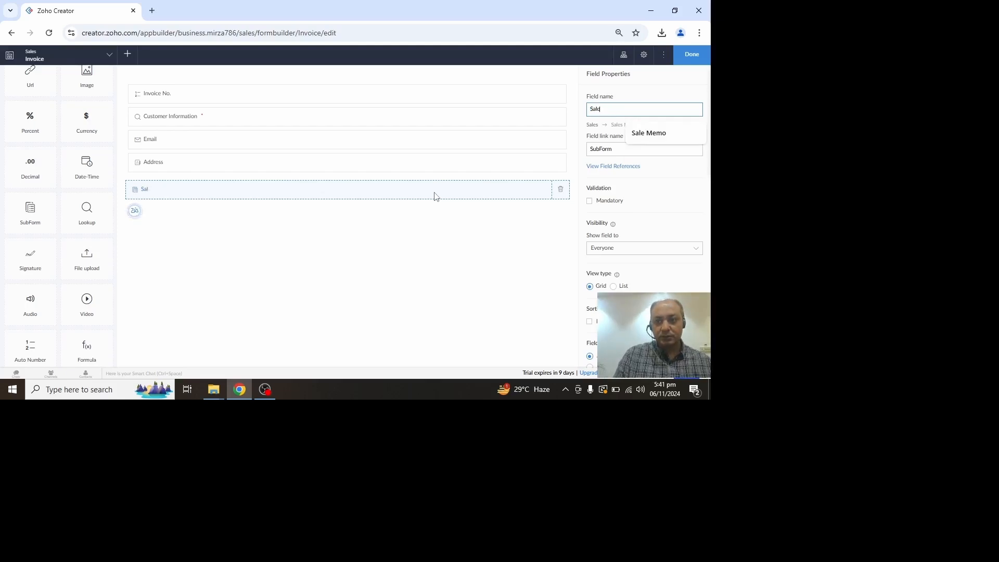
{"action": "type", "text": "s "}
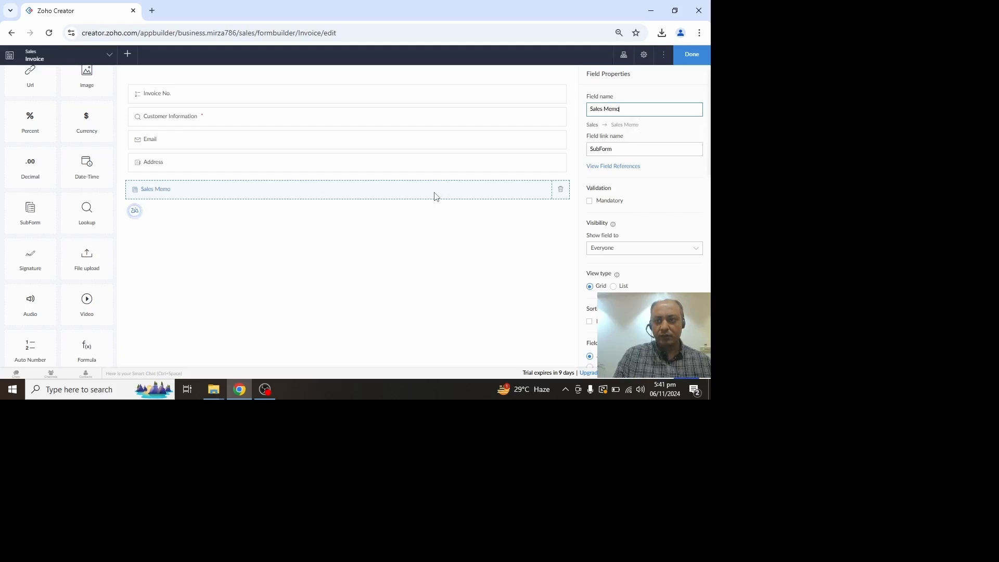
{"action": "type", "text": "Memo"}
{"action": "key", "text": "Tab"}
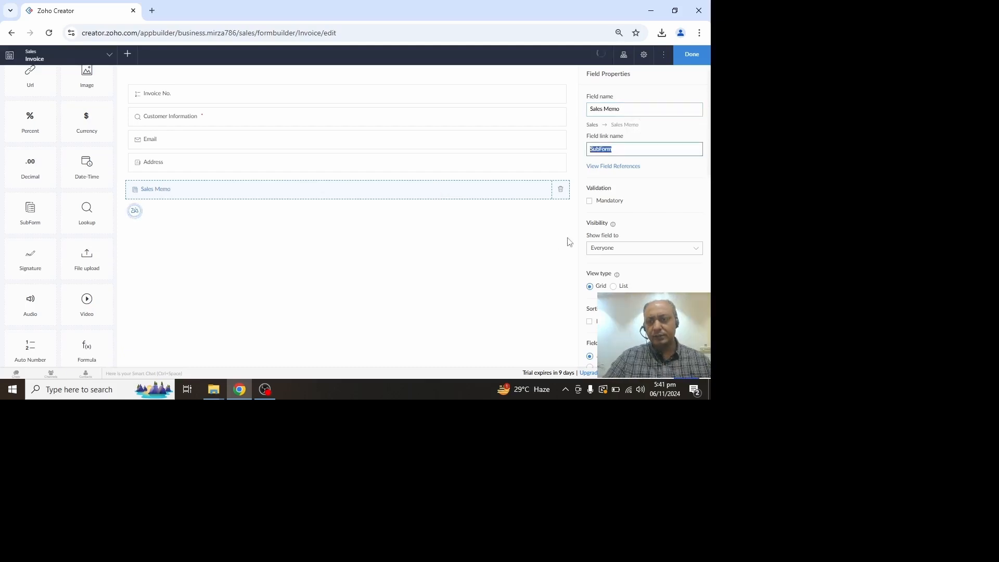
{"action": "left_click", "coordinate": [690, 54]}
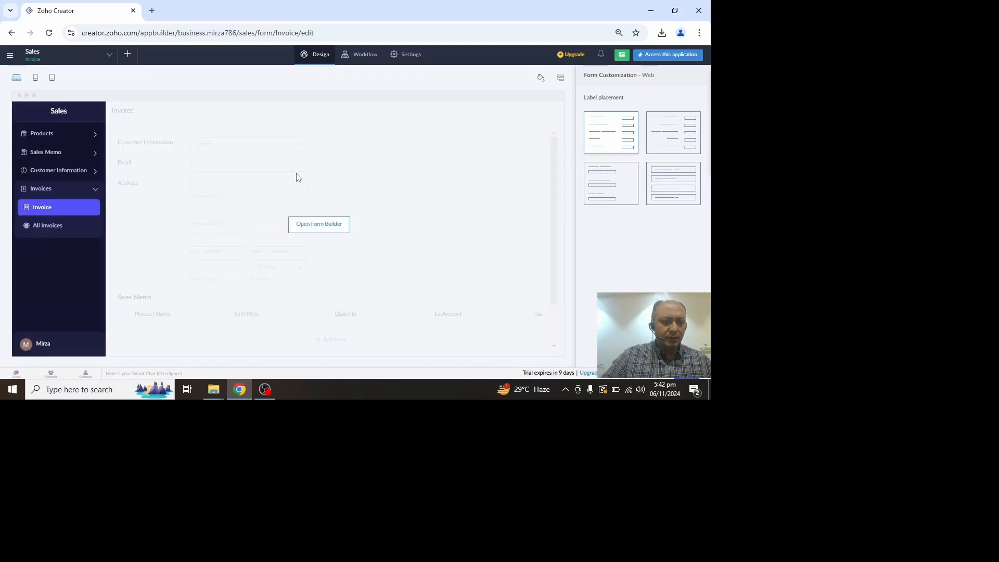
- Access the live Sales application and review its Product, Sales Memo, Customer Information and Invoice forms
{"action": "left_click", "coordinate": [679, 55]}
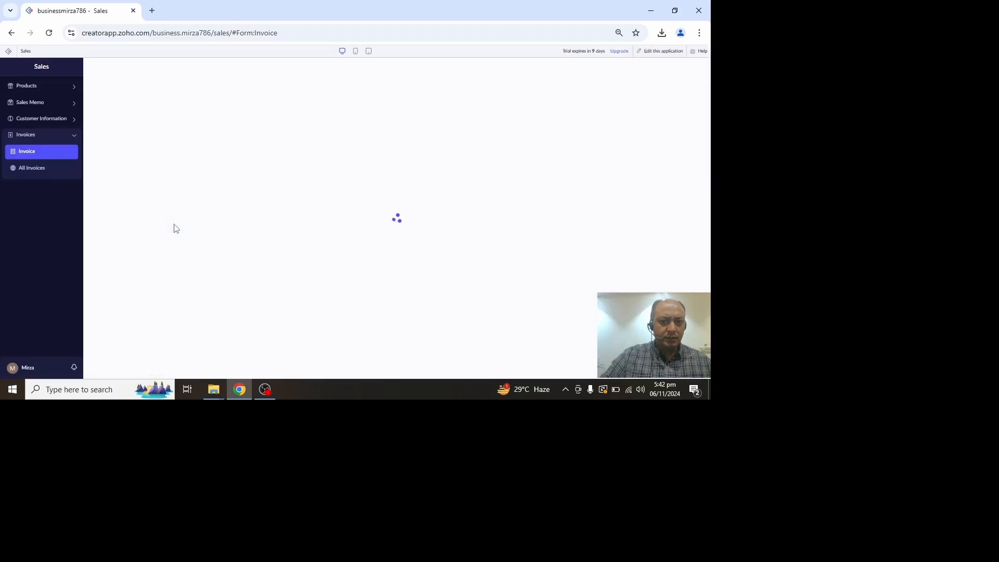
{"action": "left_click", "coordinate": [43, 88]}
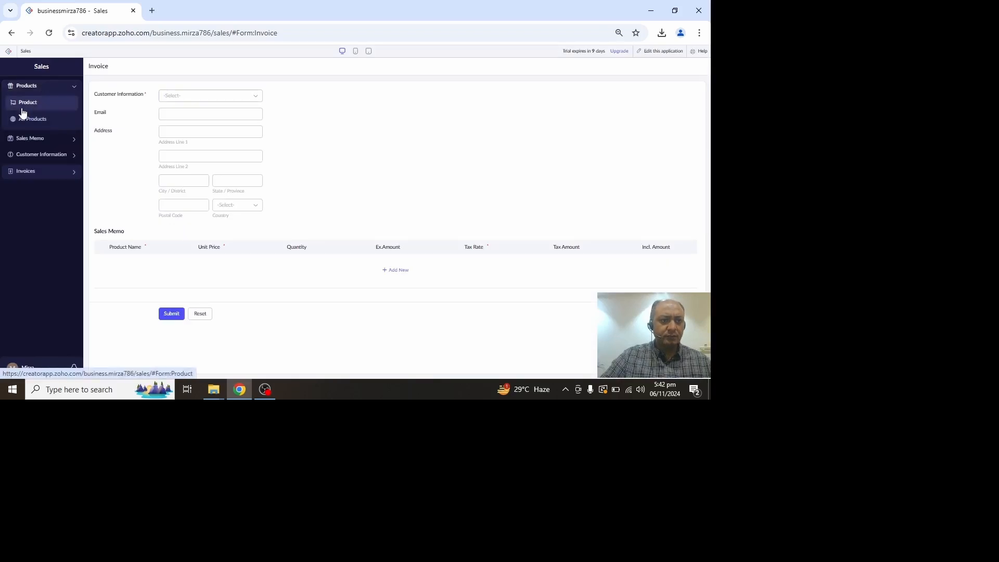
{"action": "left_click", "coordinate": [30, 102]}
{"action": "left_click", "coordinate": [39, 144]}
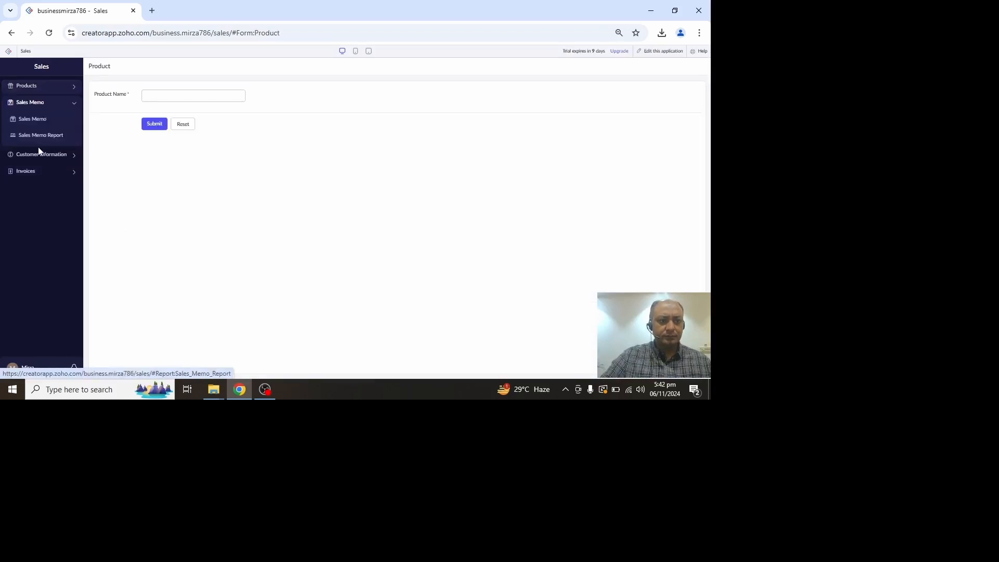
{"action": "left_click", "coordinate": [42, 121]}
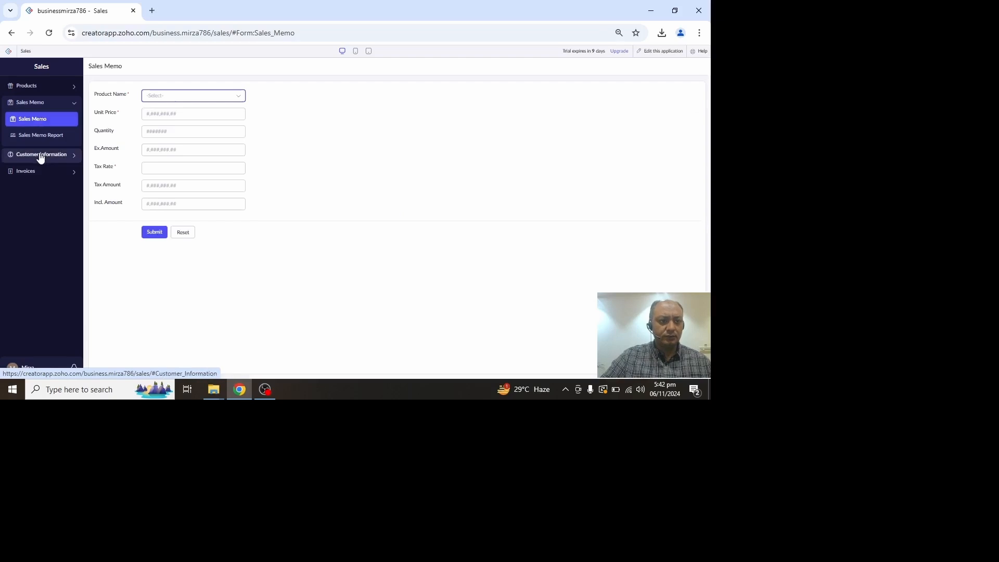
{"action": "left_click", "coordinate": [39, 154]}
{"action": "left_click", "coordinate": [40, 139]}
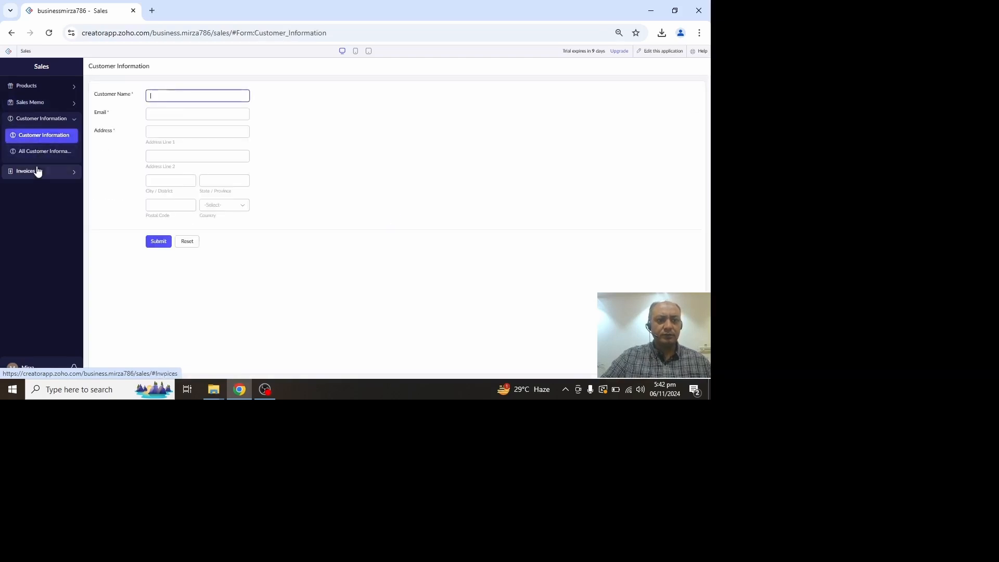
{"action": "left_click", "coordinate": [36, 171]}
{"action": "left_click", "coordinate": [30, 151]}
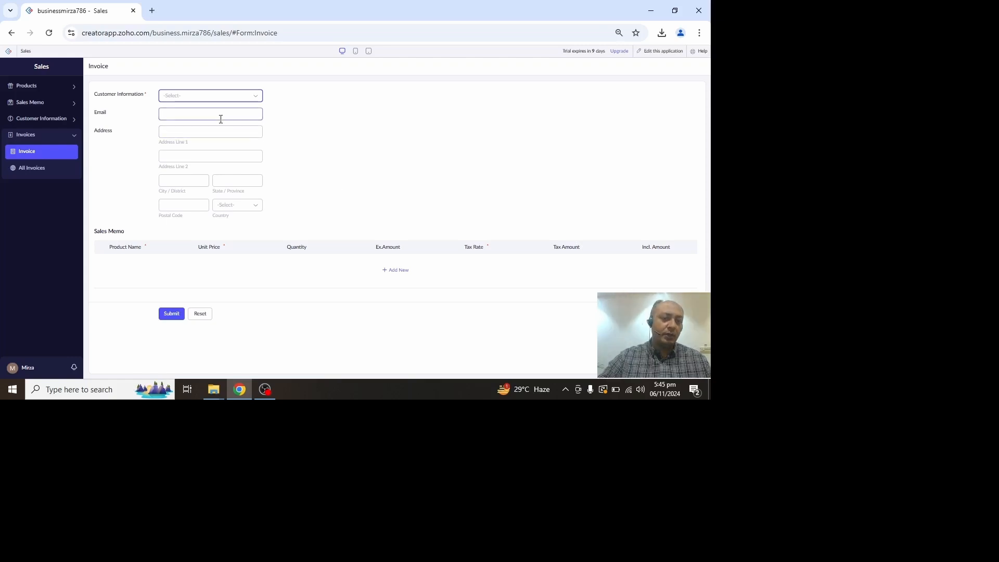
{"action": "left_click", "coordinate": [231, 131]}
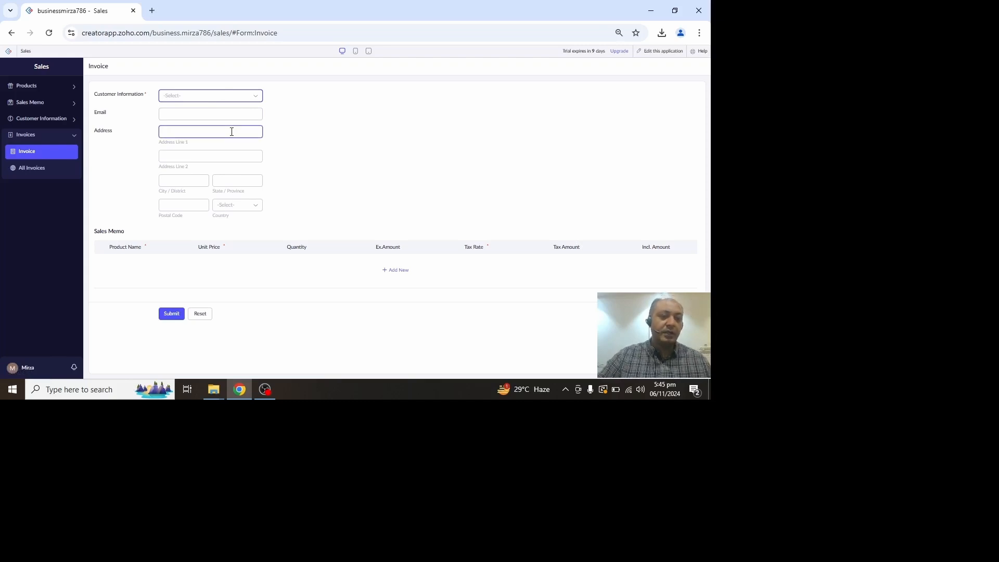
{"action": "left_click", "coordinate": [341, 138]}
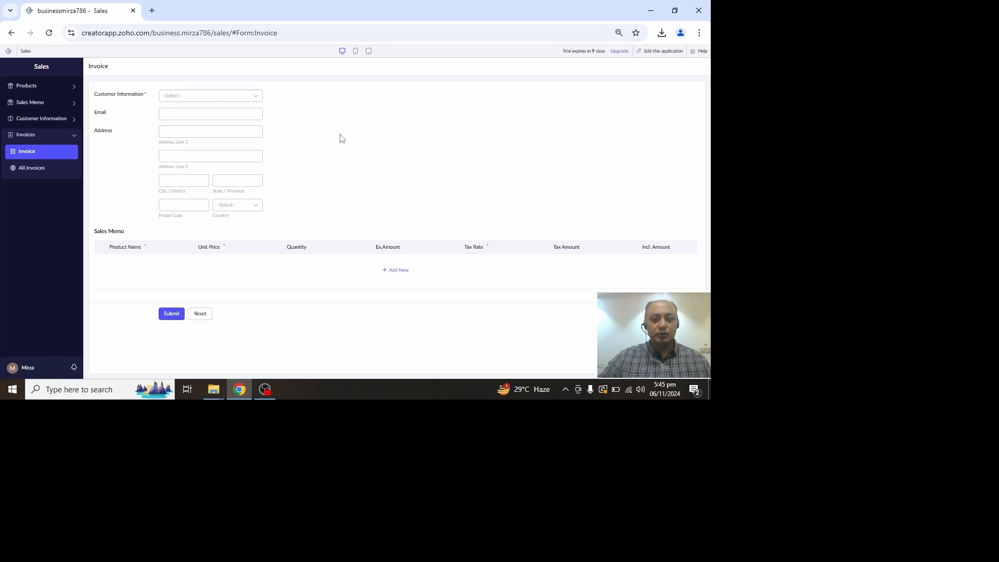